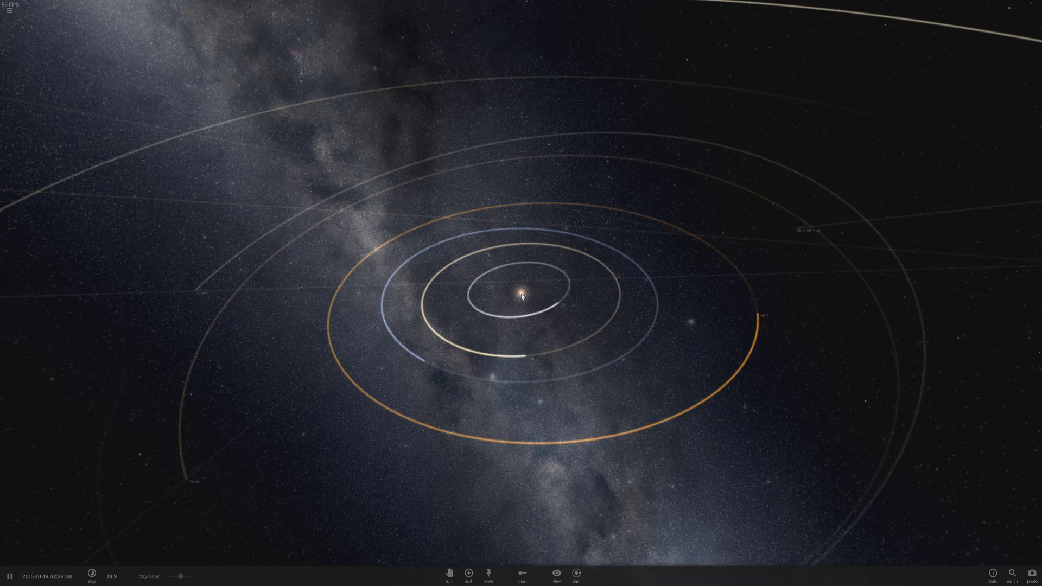
- Open the Sun's properties and slow the simulation to about 5 minutes per second
double_click(522, 296)
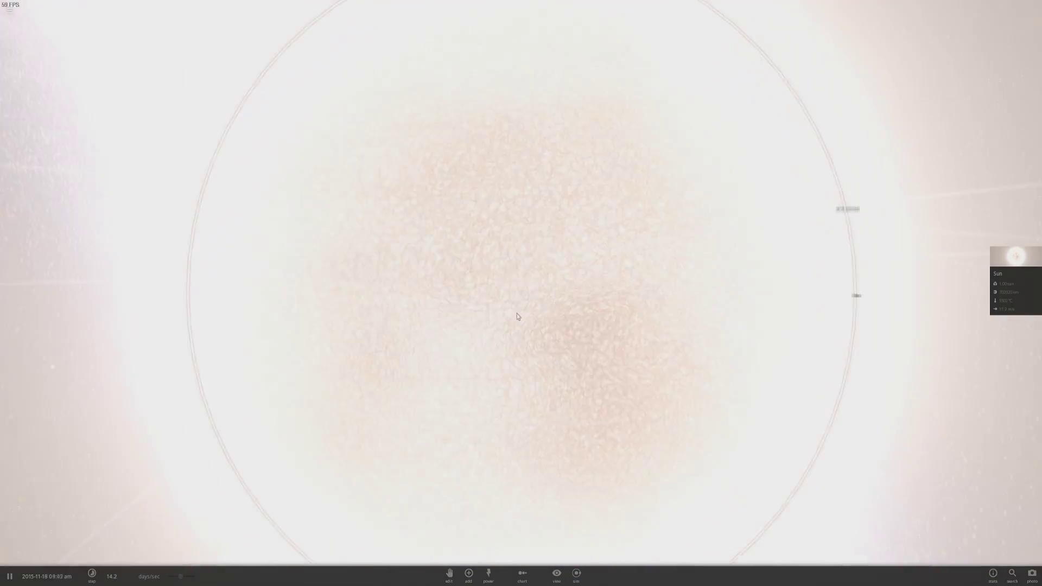
scroll(517, 316, down, 5)
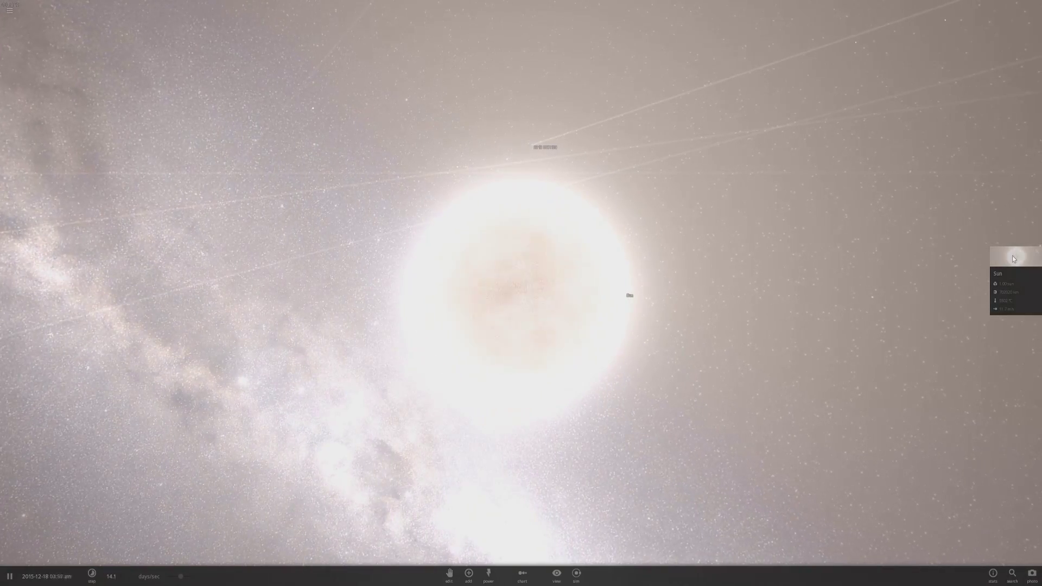
click(1013, 258)
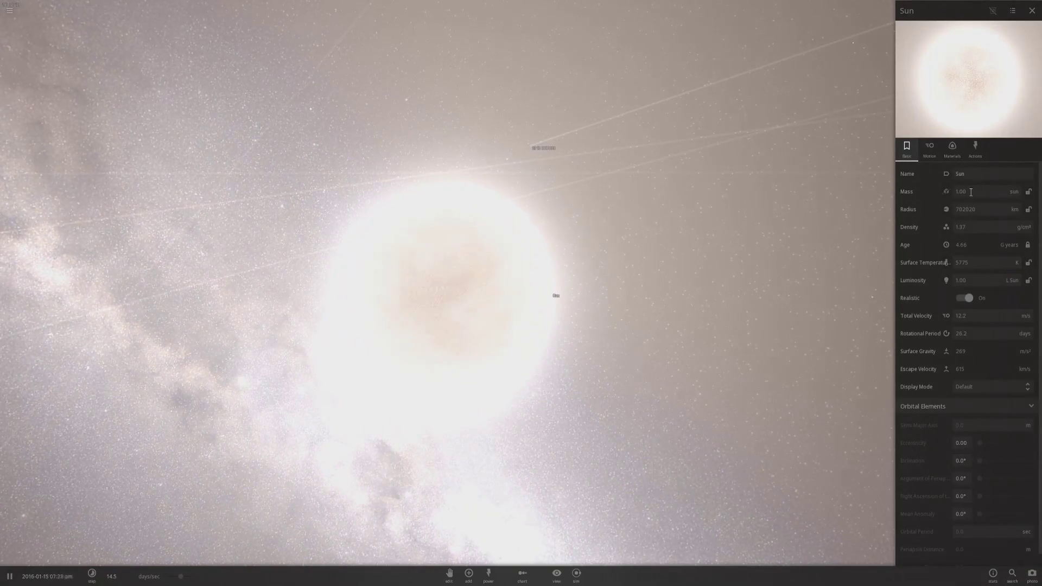
drag(181, 578, 167, 578)
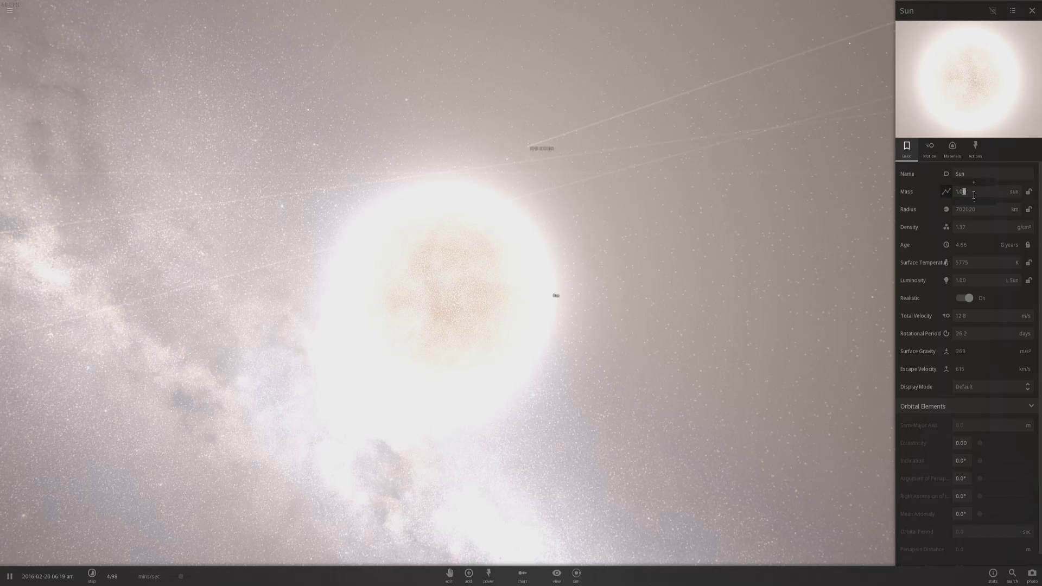
- Raise the Sun's mass to 1.28 and then 1.29 solar masses to trigger a nova, and close its properties
click(676, 320)
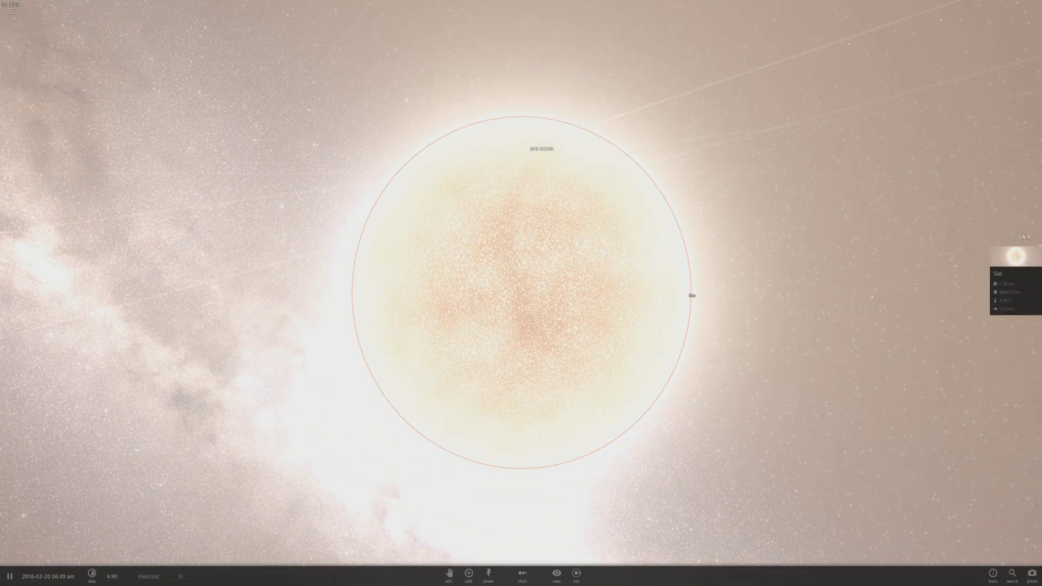
click(1015, 255)
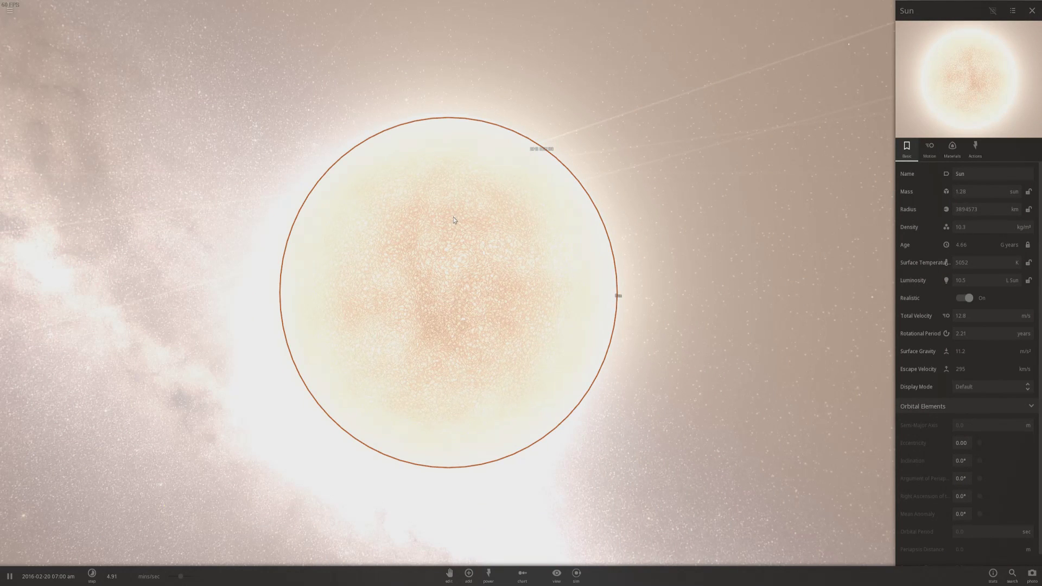
click(974, 185)
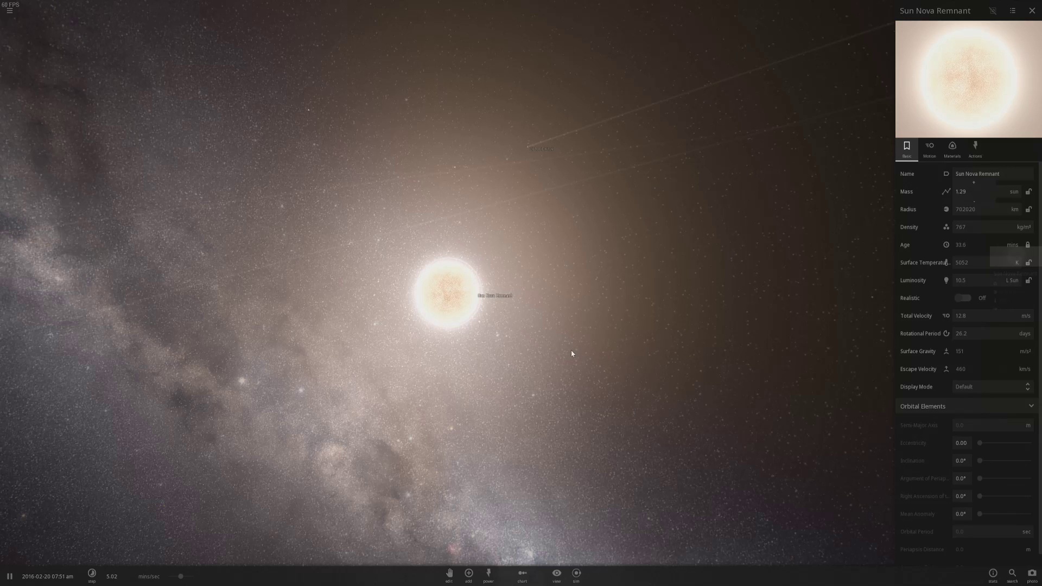
scroll(568, 350, up, 2)
click(1033, 11)
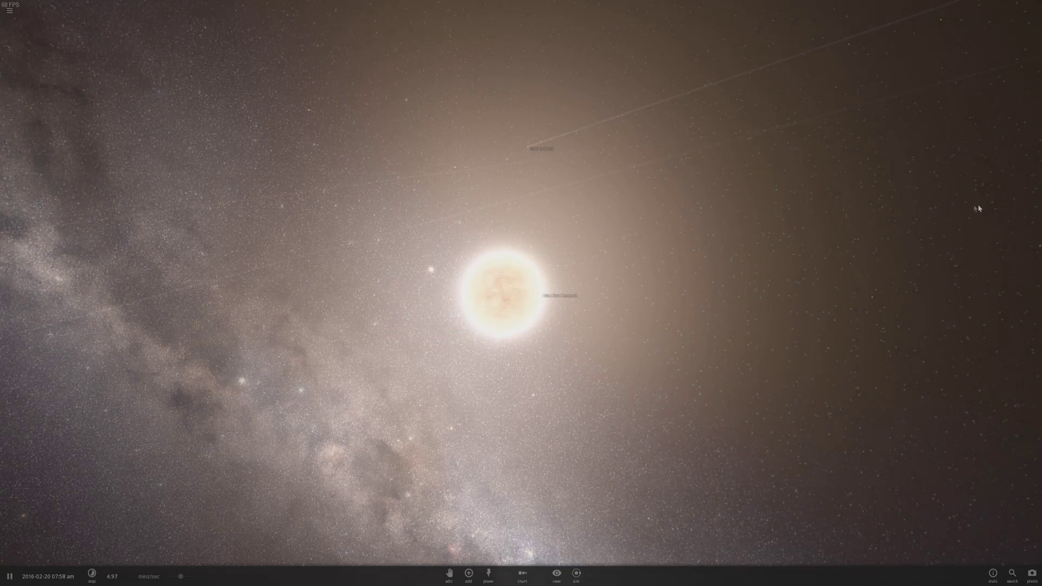
- Reopen the Sun remnant's properties and turn it into a pulsar with the magnetic field option
click(503, 306)
click(993, 257)
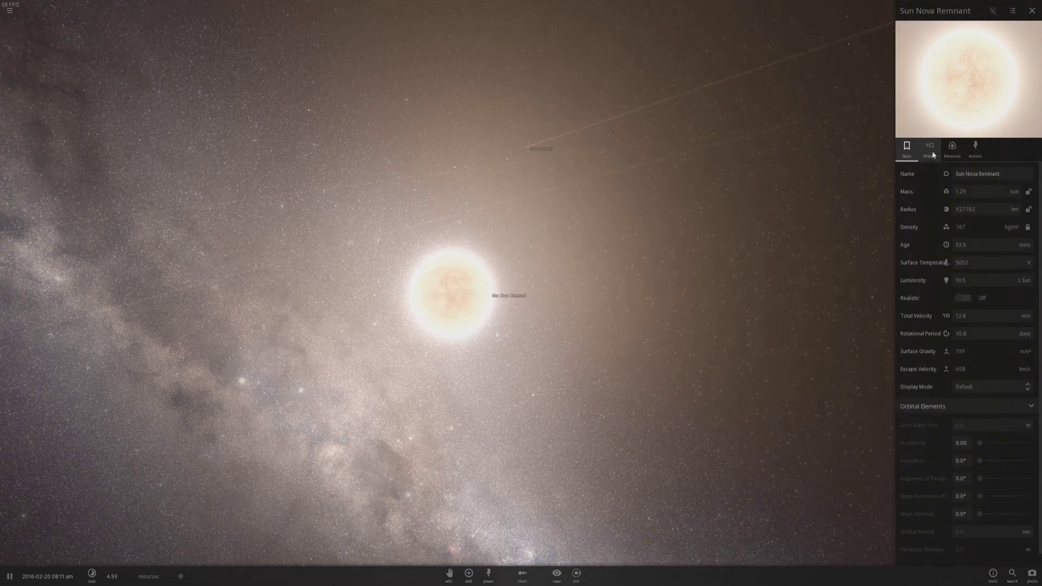
click(952, 146)
scroll(935, 370, down, 2)
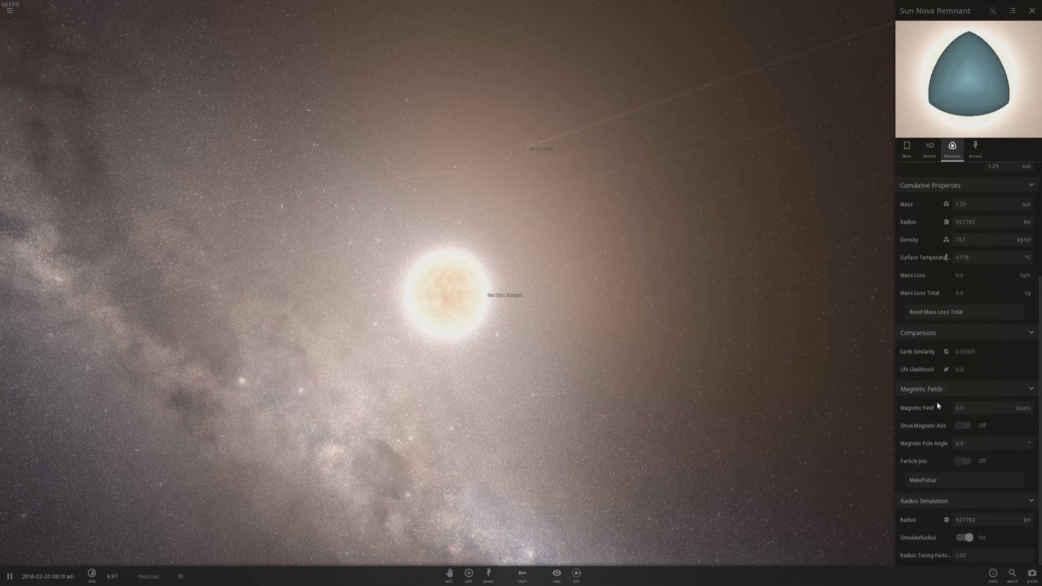
click(927, 481)
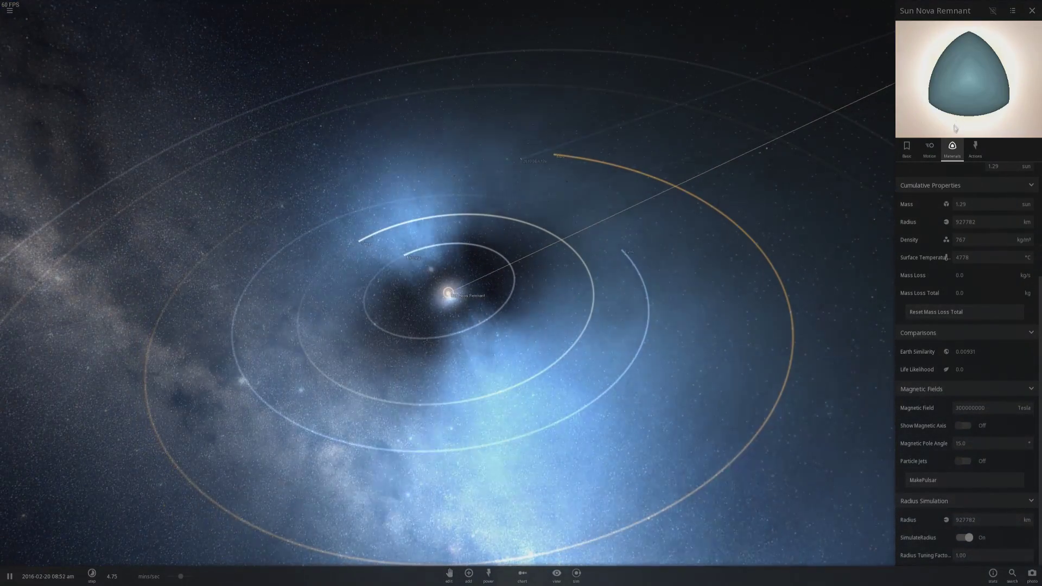
- Lock the Sun remnant's mass, set its radius to 20 km, and step the radius down past 5 km
click(906, 149)
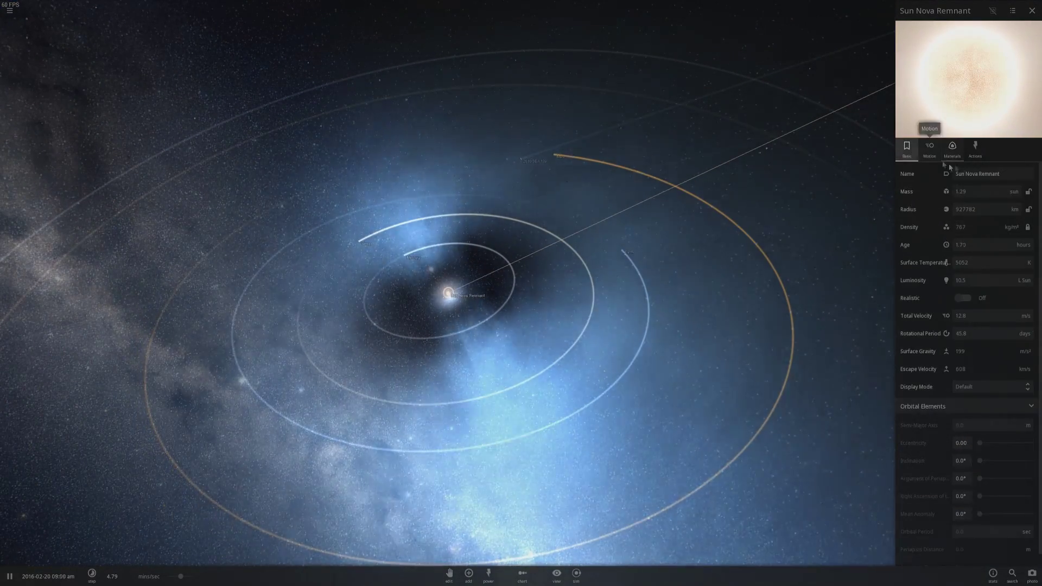
click(1028, 191)
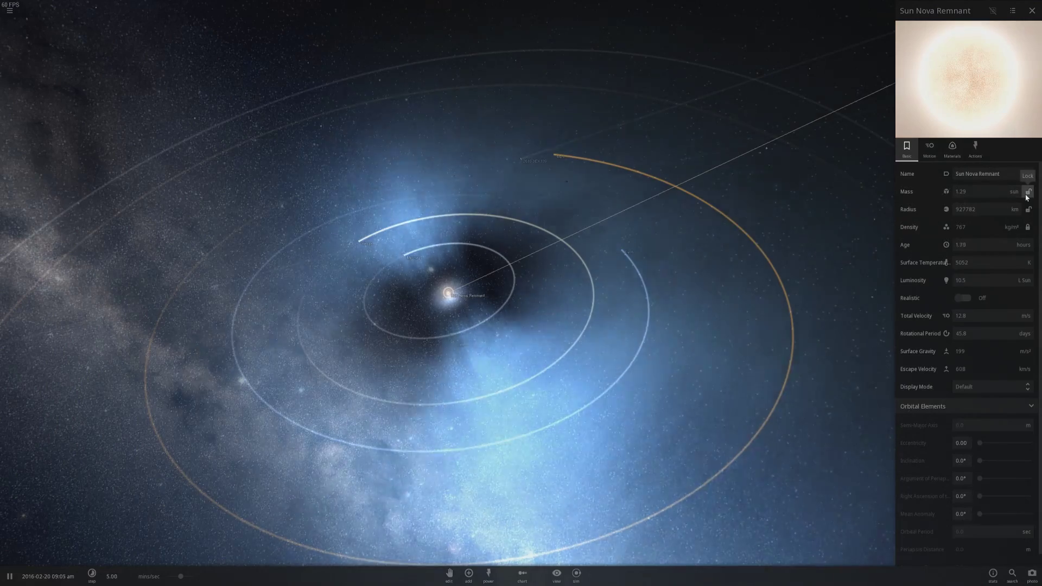
click(983, 207)
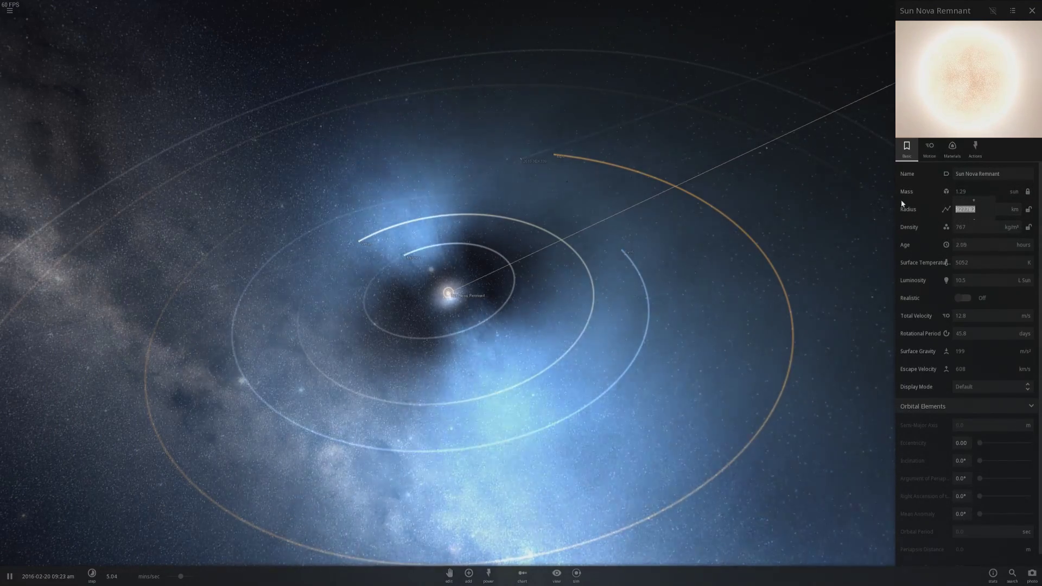
text(20)
key(Return)
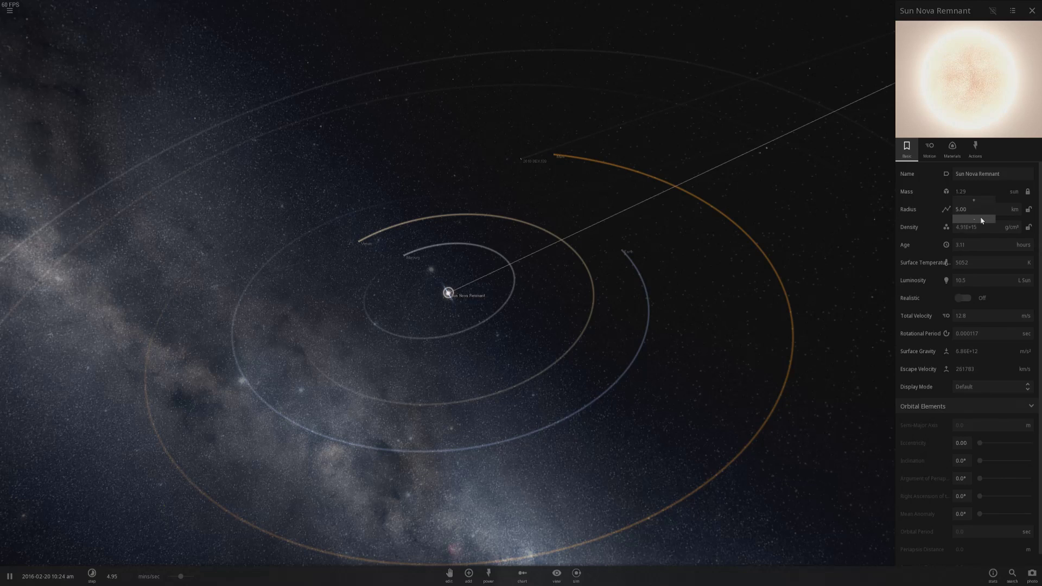
click(981, 219)
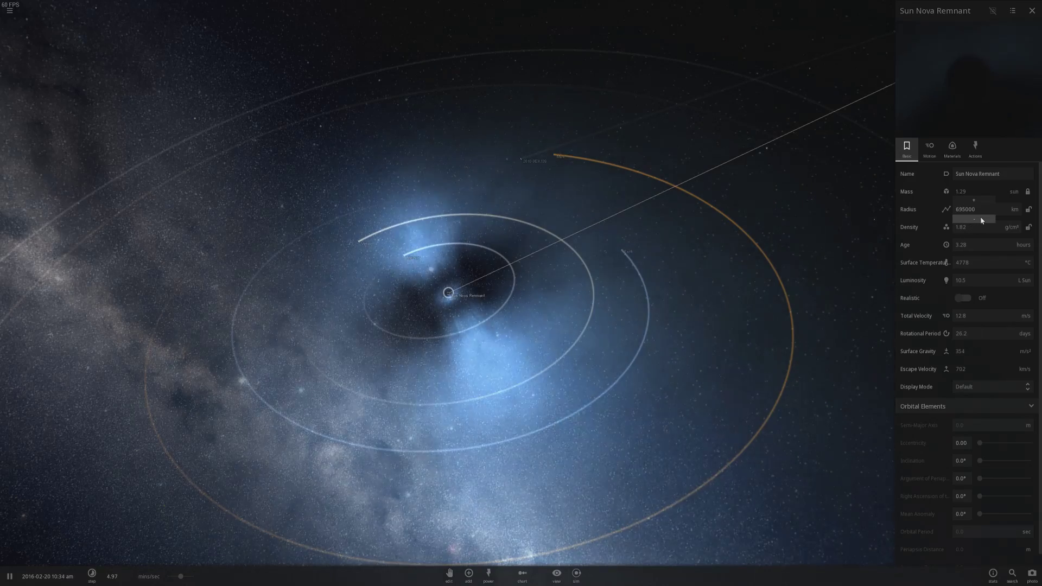
- Raise the Sun remnant's mass to about 9.9 solar masses and nudge its radius up to 709040 km
scroll(456, 297, up, 2)
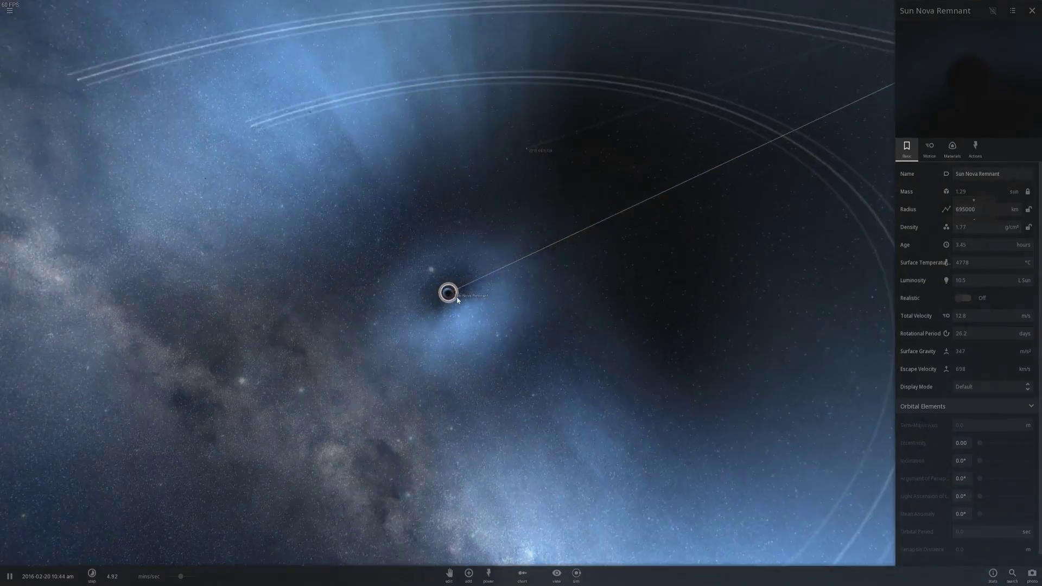
scroll(457, 300, down, 5)
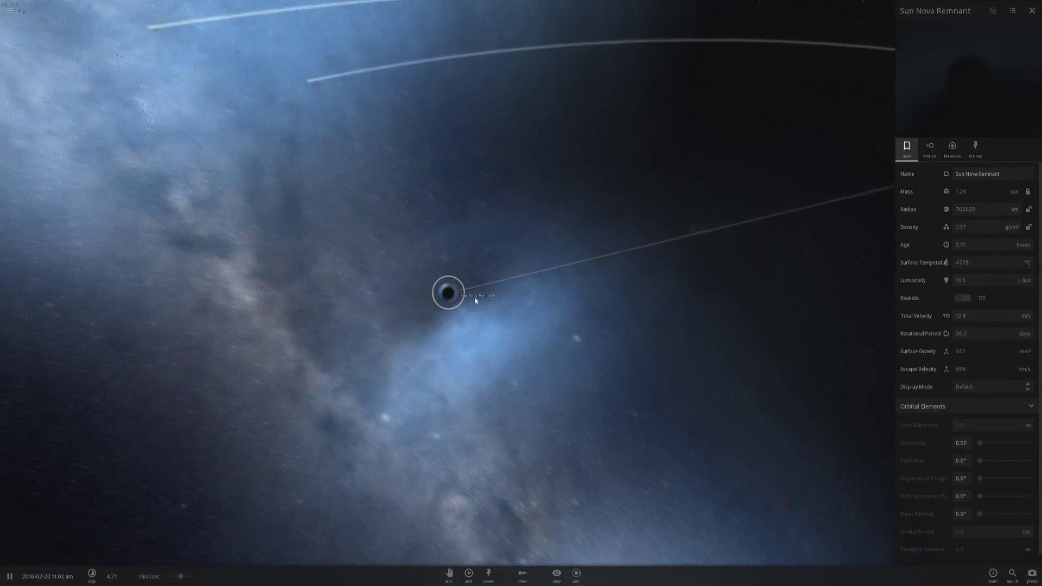
drag(476, 301, 461, 296)
scroll(461, 296, down, 4)
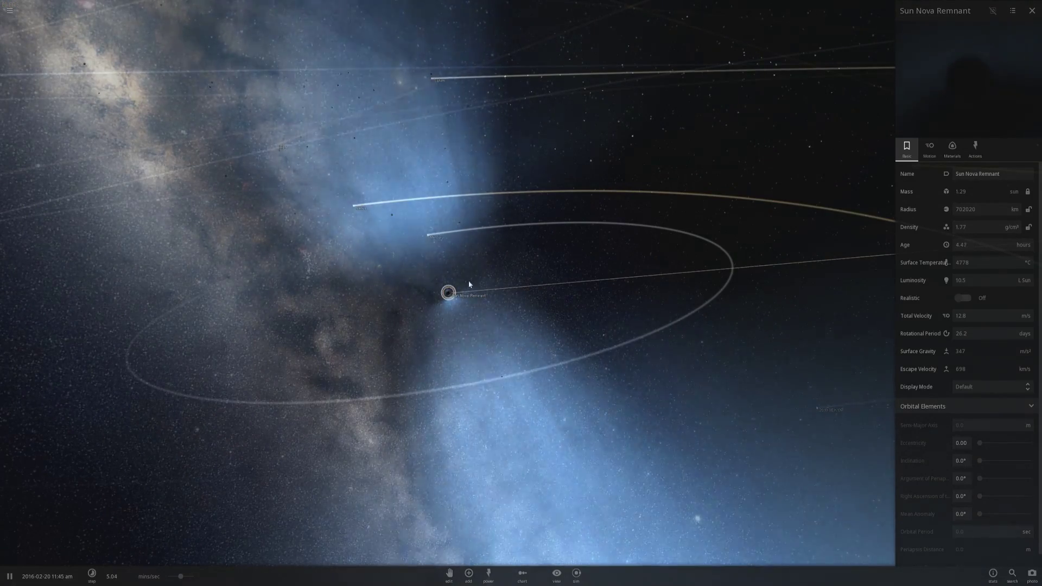
drag(470, 284, 461, 305)
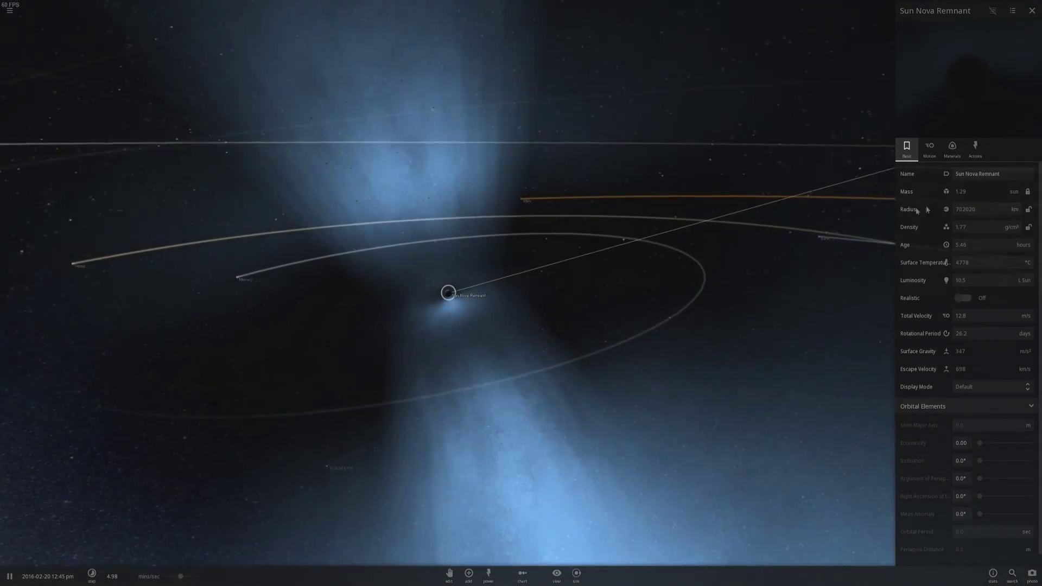
click(975, 185)
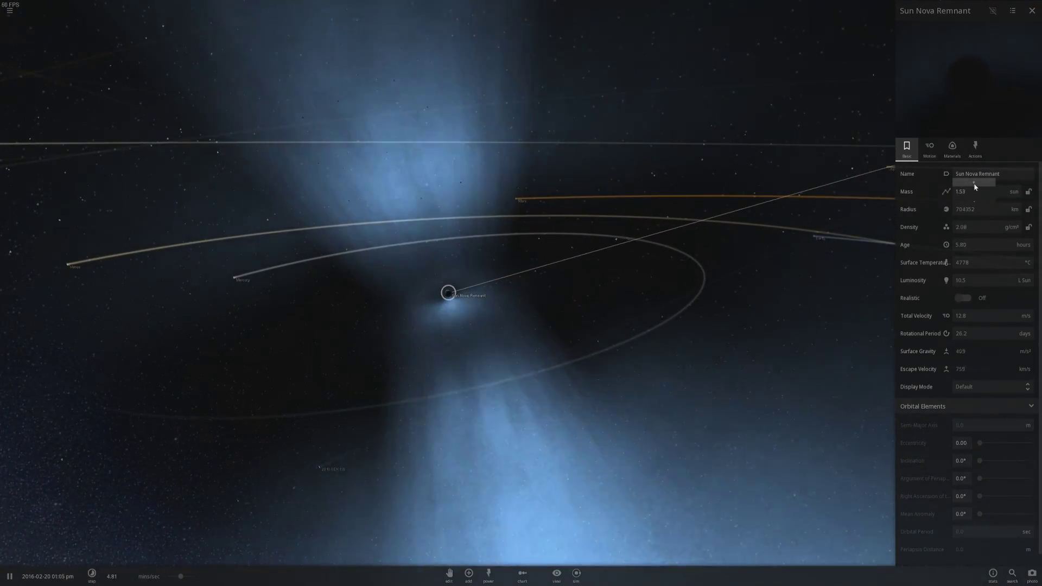
click(975, 185)
scroll(976, 186, up, 4)
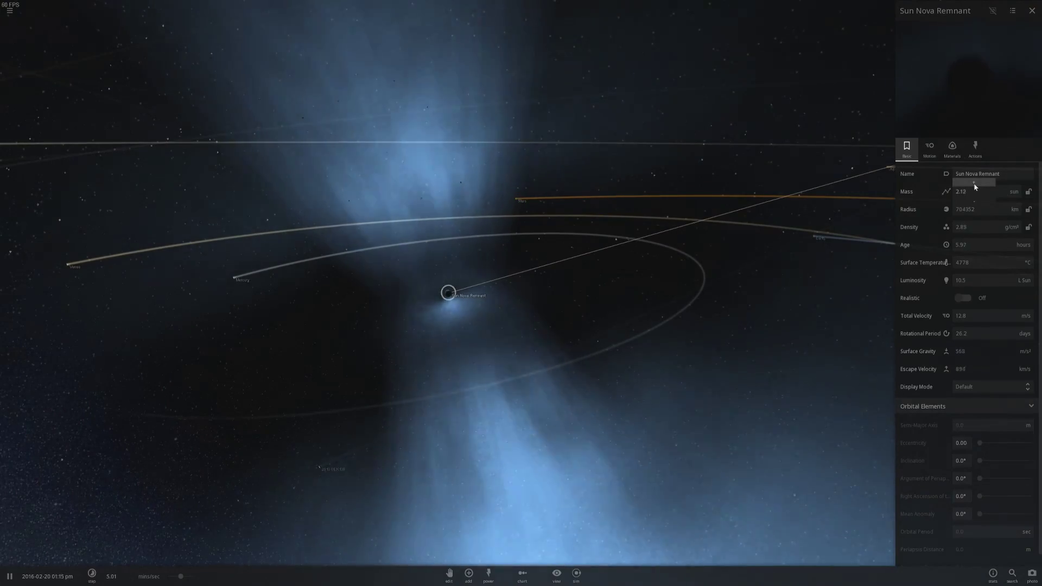
scroll(975, 186, up, 1)
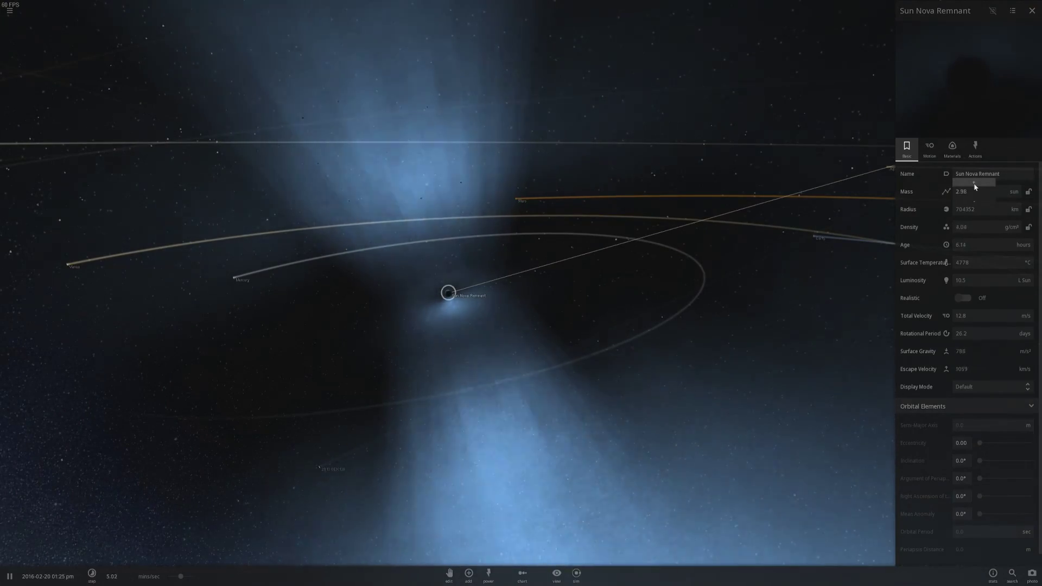
click(974, 186)
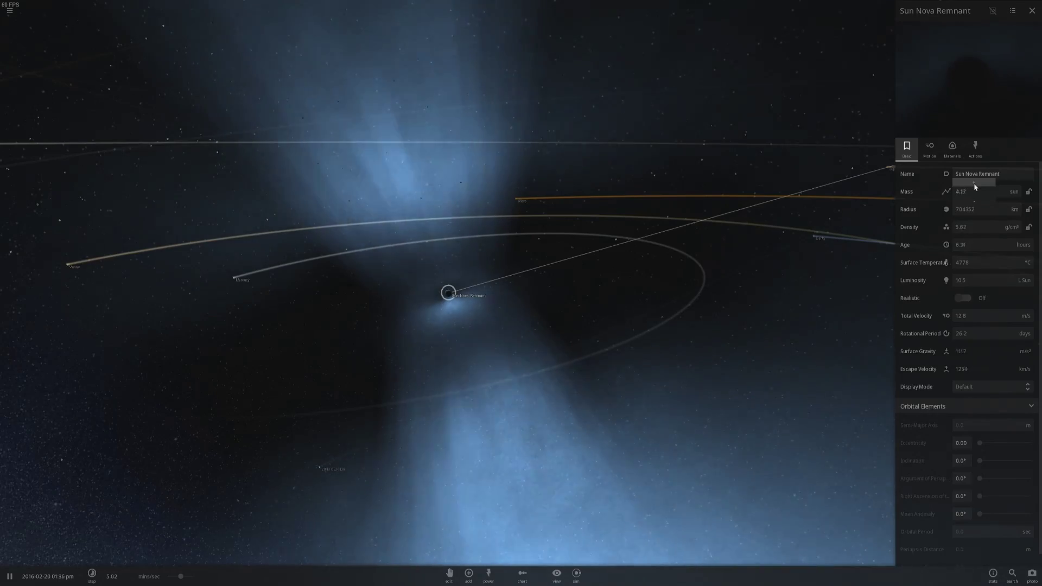
click(975, 201)
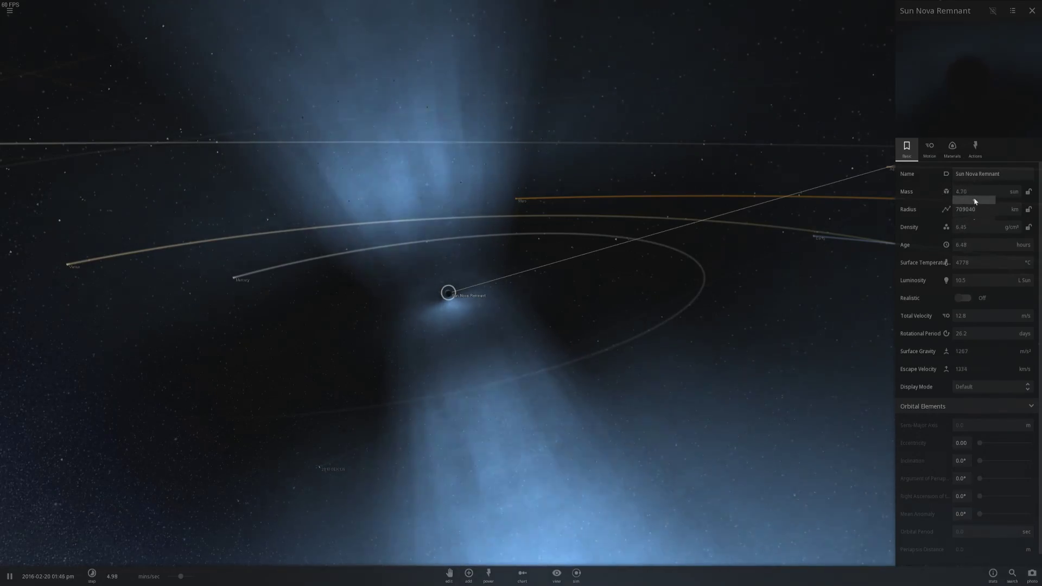
scroll(975, 200, up, 5)
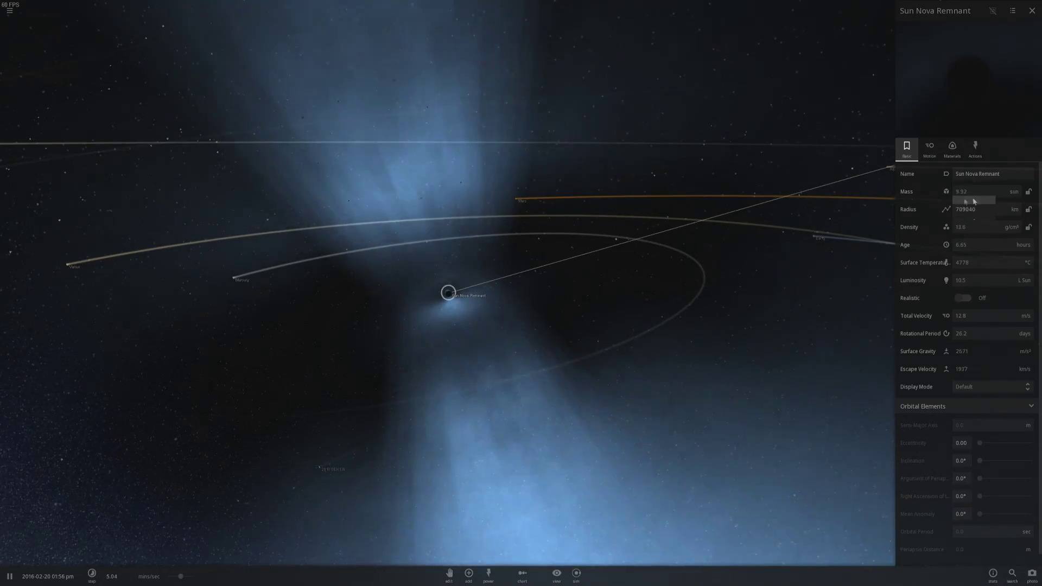
scroll(547, 271, down, 5)
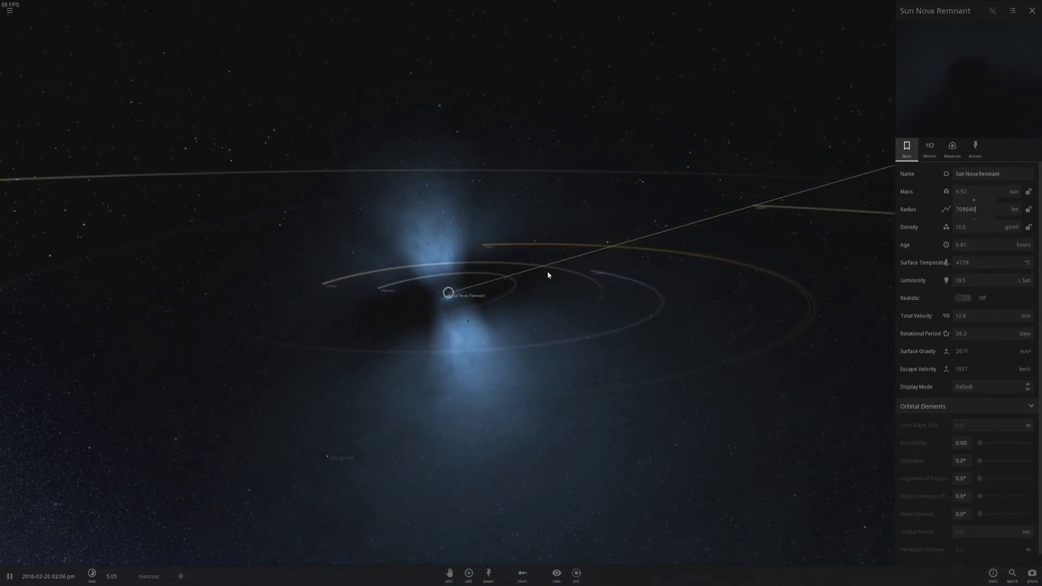
- Open Jupiter's properties, switch its mass unit to solar masses, and set the mass to 1.28 and then 1.29
double_click(508, 277)
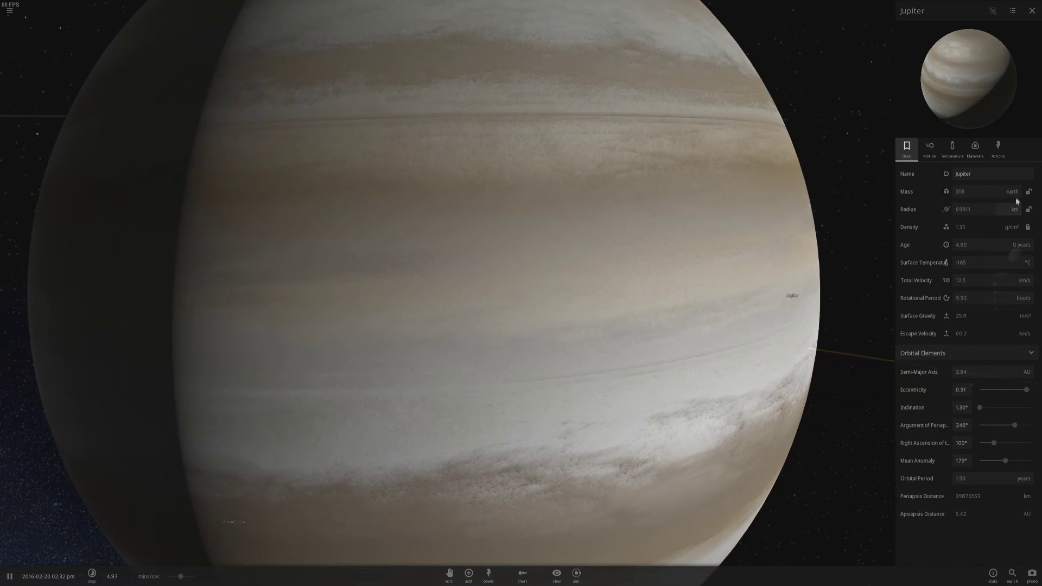
click(1012, 192)
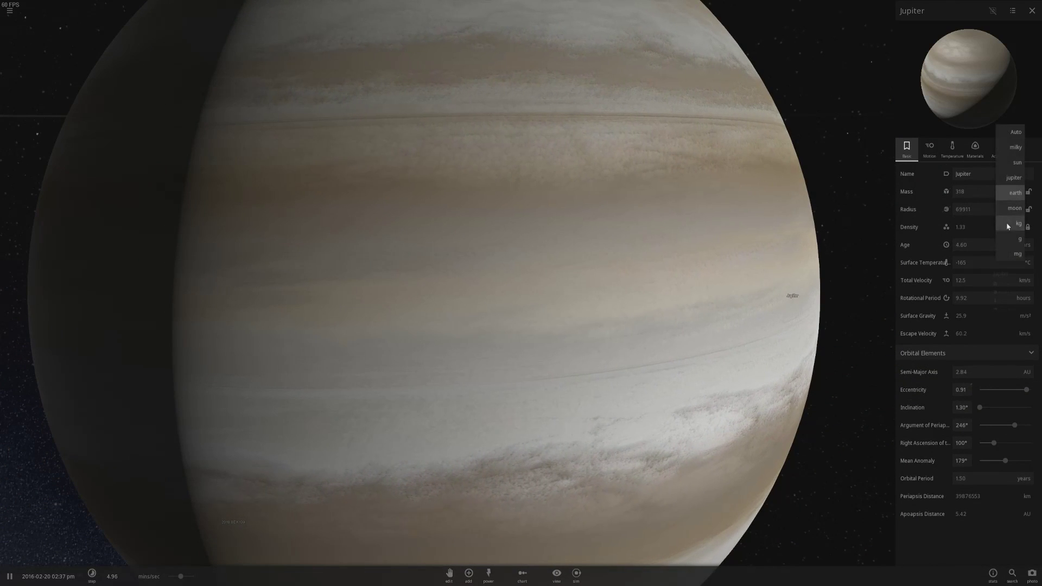
click(1018, 163)
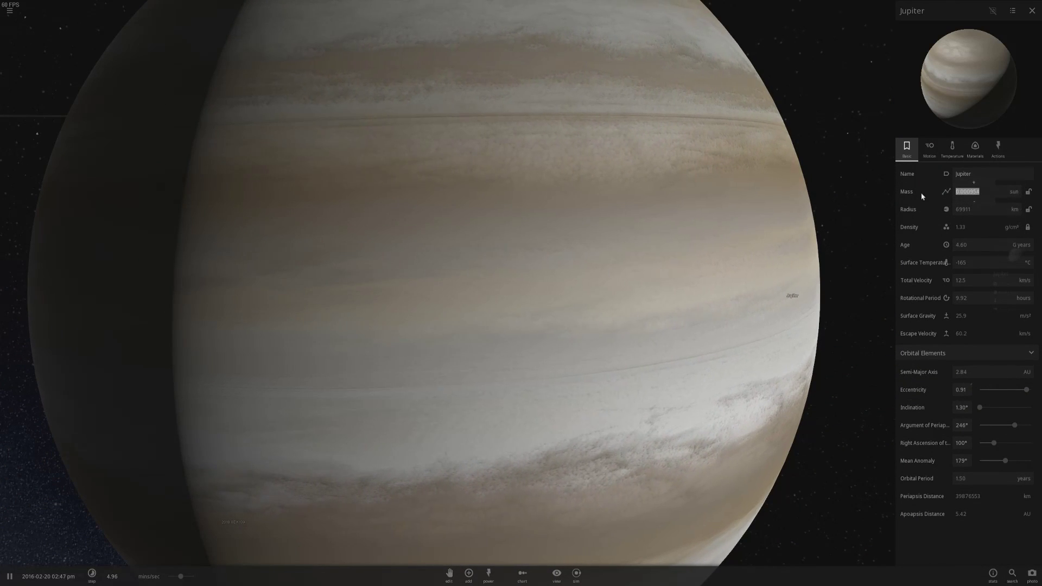
text(1.28)
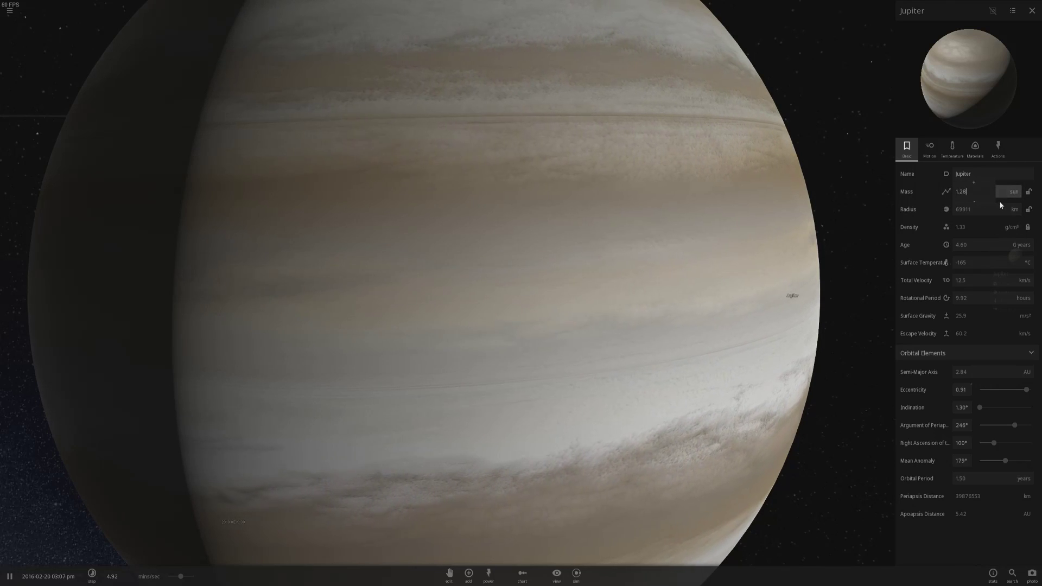
key(Return)
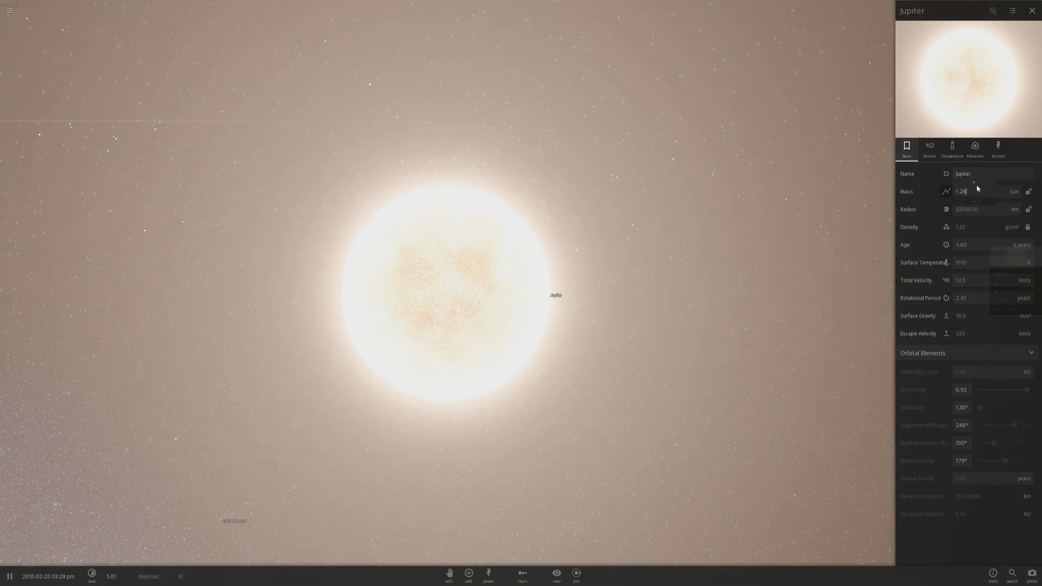
click(975, 183)
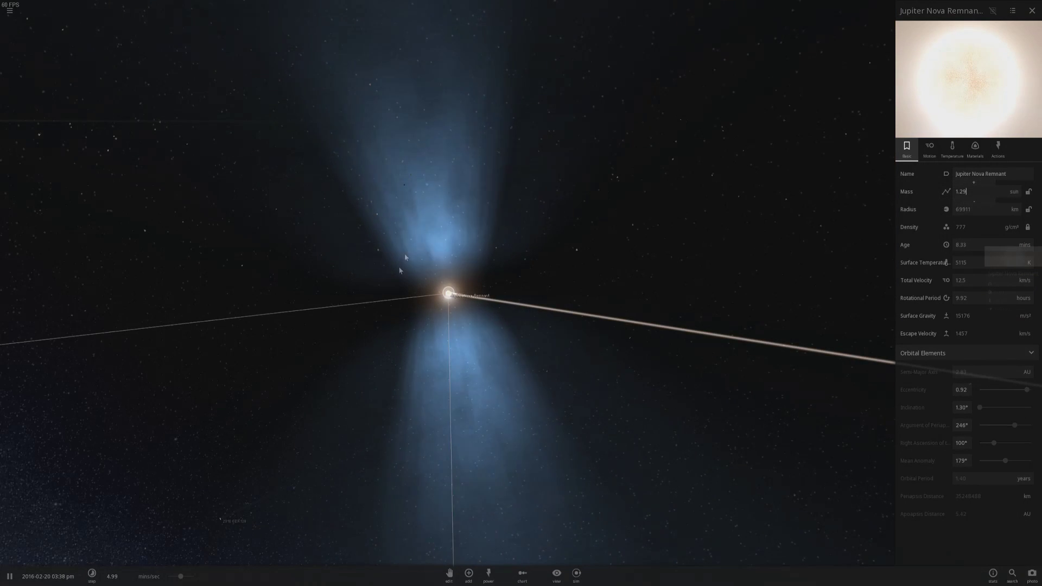
- Lock the Jupiter remnant's mass, set its radius to 10 km, and step the radius down to about 5 km and below
click(1027, 193)
drag(973, 209, 932, 206)
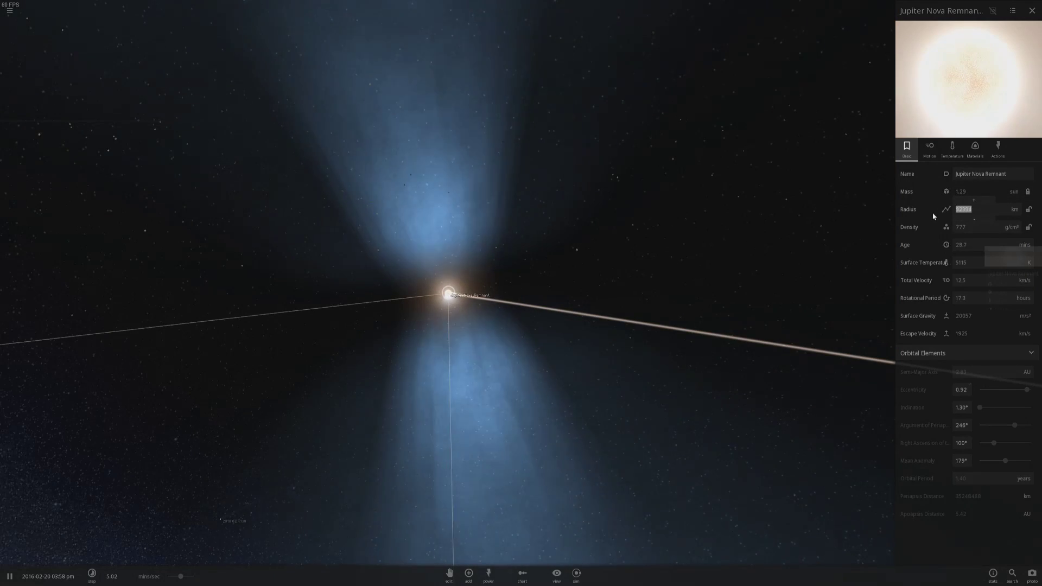
key(BackSpace)
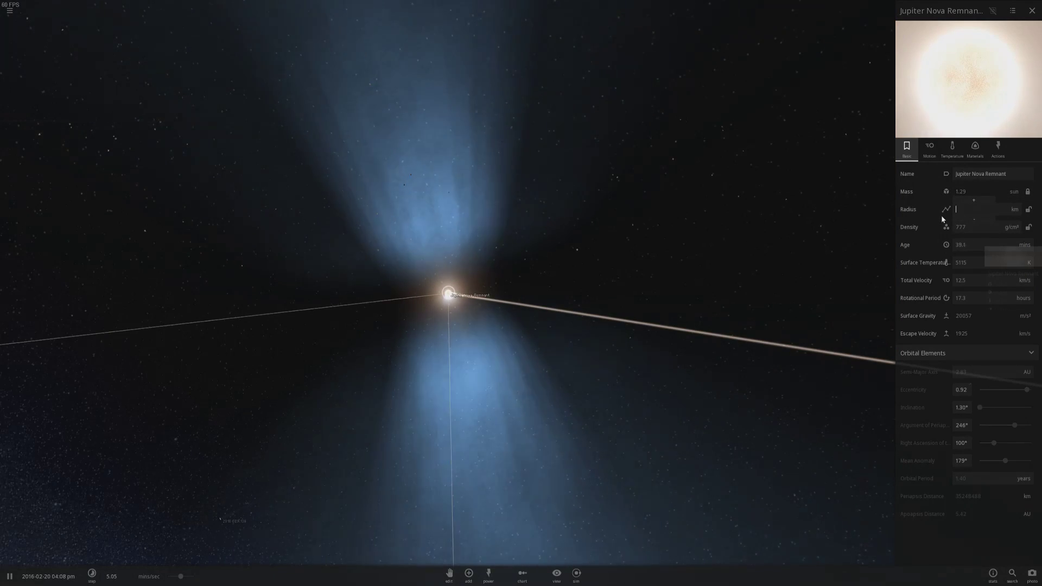
text(10)
key(Return)
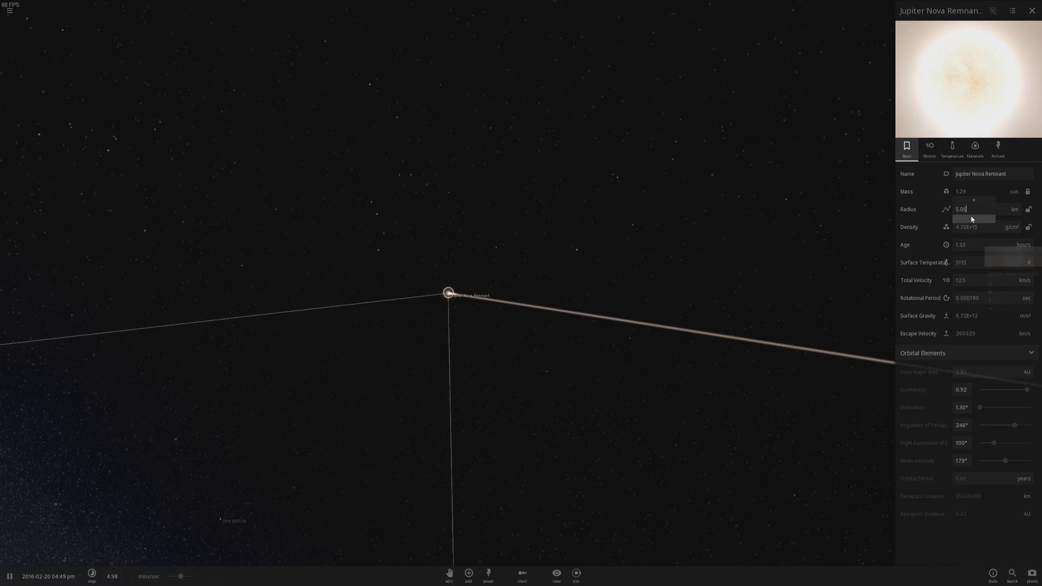
click(971, 220)
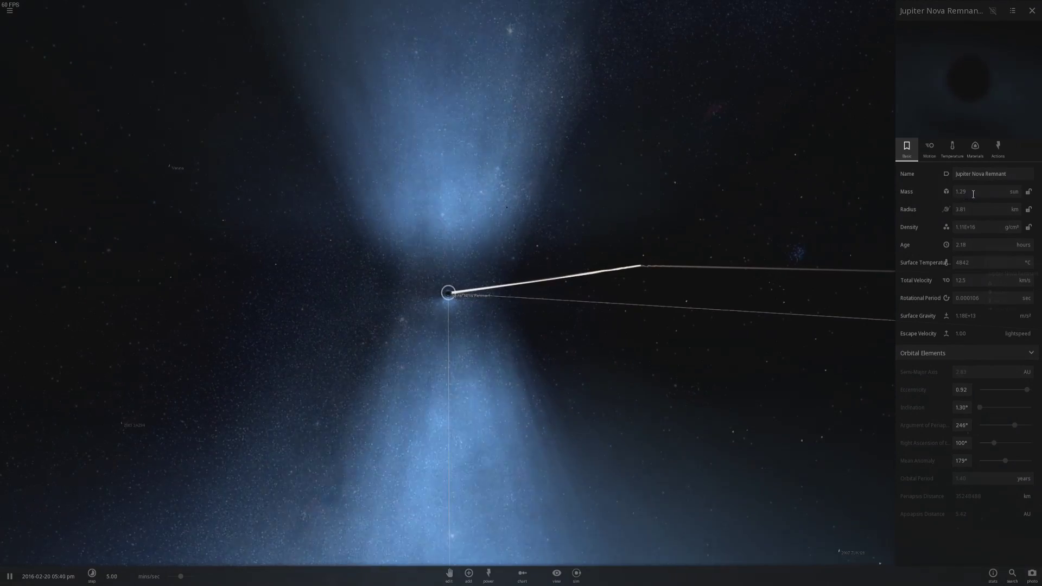
- Set the Jupiter remnant's mass to 5000 solar masses and close its properties
drag(964, 189, 939, 190)
text(5000)
key(Return)
click(732, 286)
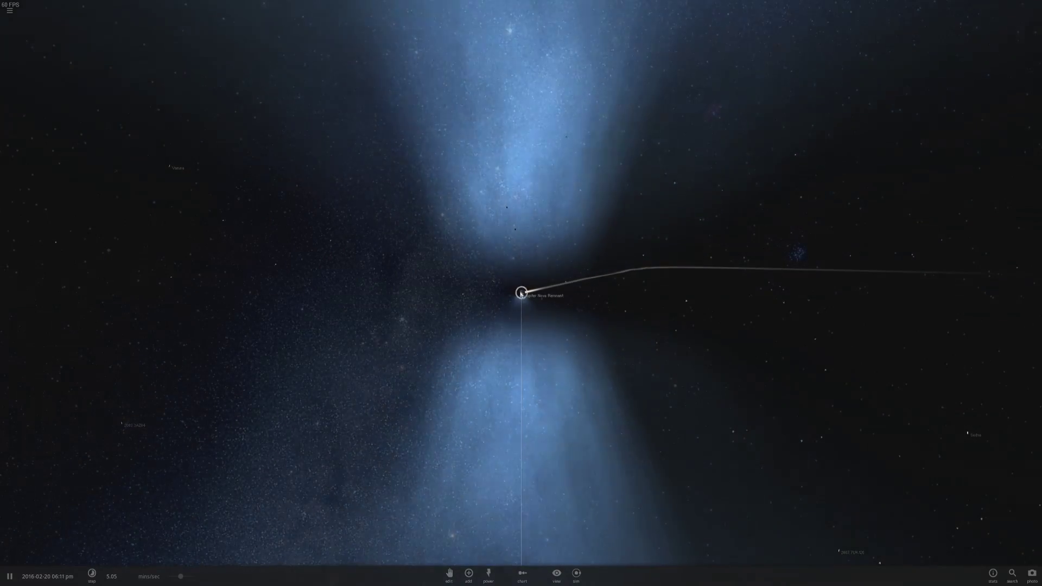
- View the Jupiter remnant from several angles and centre on the Sun remnant to examine its jets and the surrounding planets
click(526, 306)
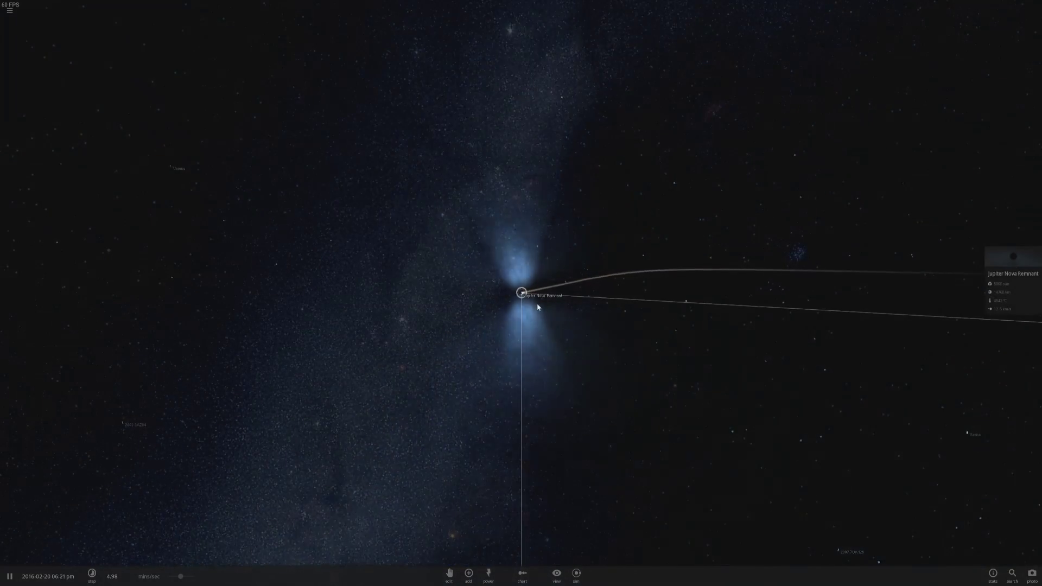
drag(584, 344, 596, 382)
scroll(575, 302, down, 5)
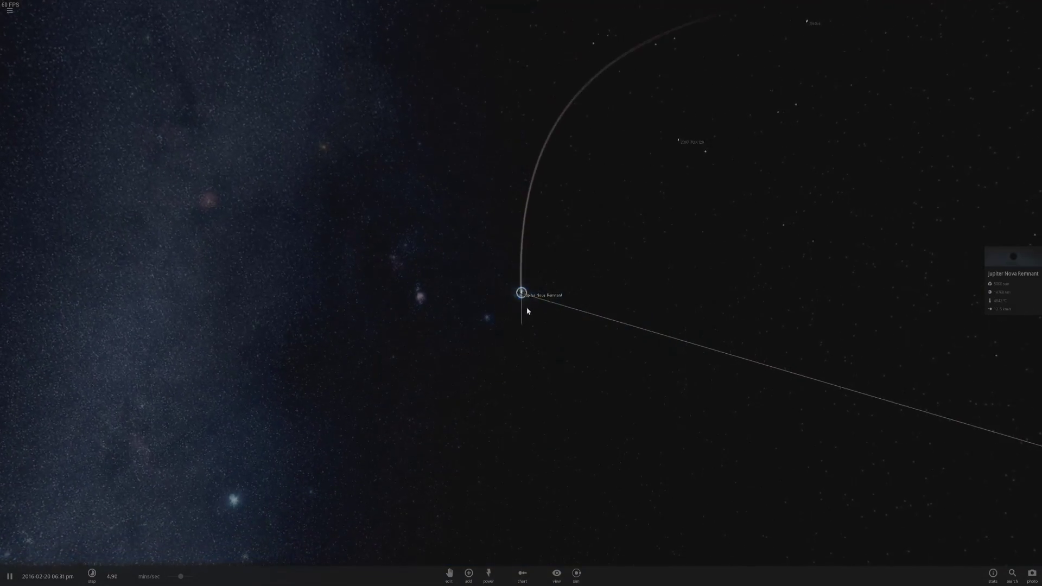
drag(528, 309, 549, 290)
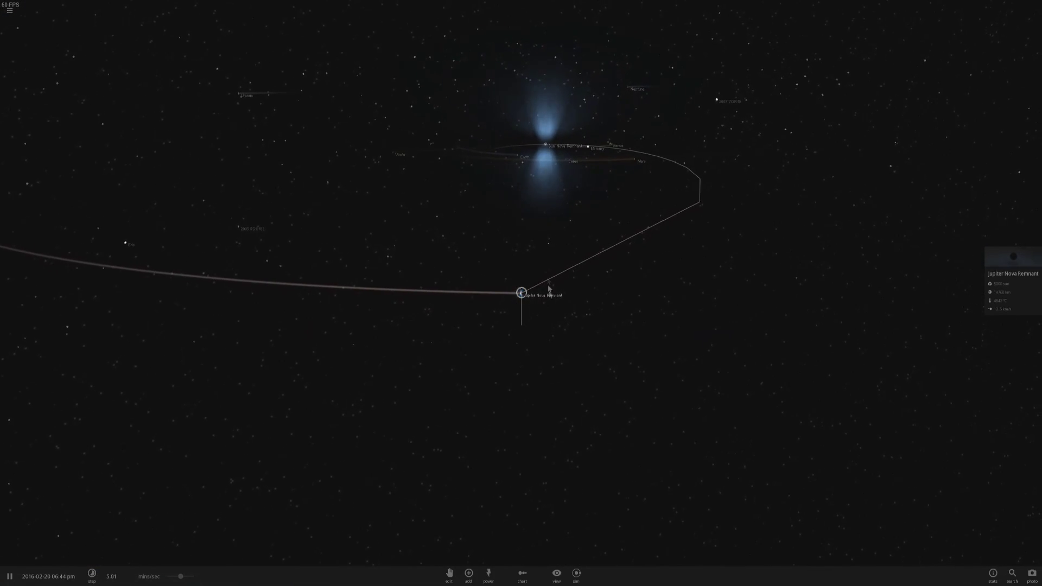
double_click(546, 146)
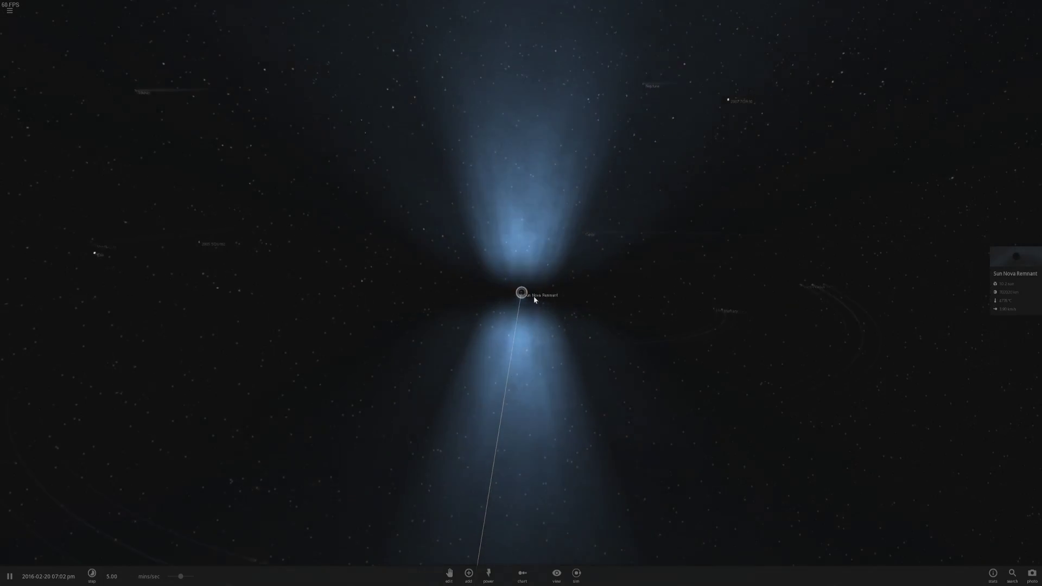
scroll(534, 300, up, 3)
scroll(535, 301, down, 10)
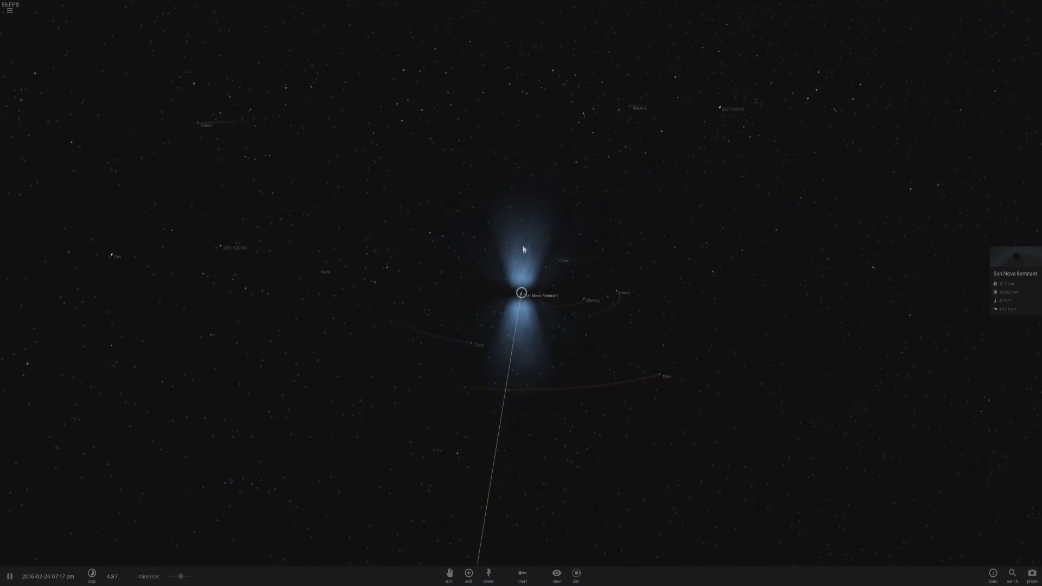
drag(524, 249, 512, 361)
- Centre on the Jupiter remnant and examine the trails of the planets around it from near and far
double_click(512, 358)
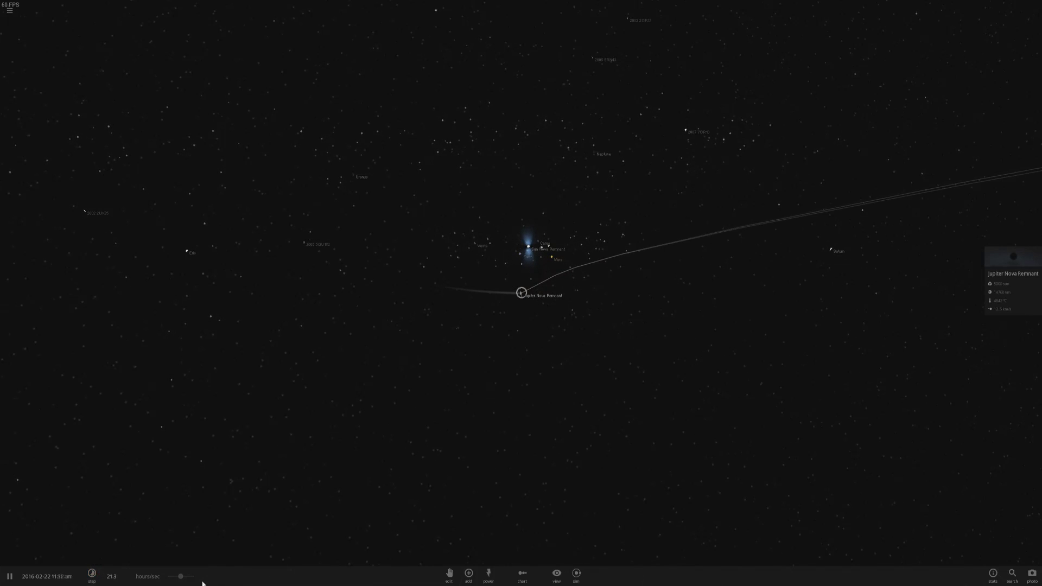
scroll(509, 260, down, 3)
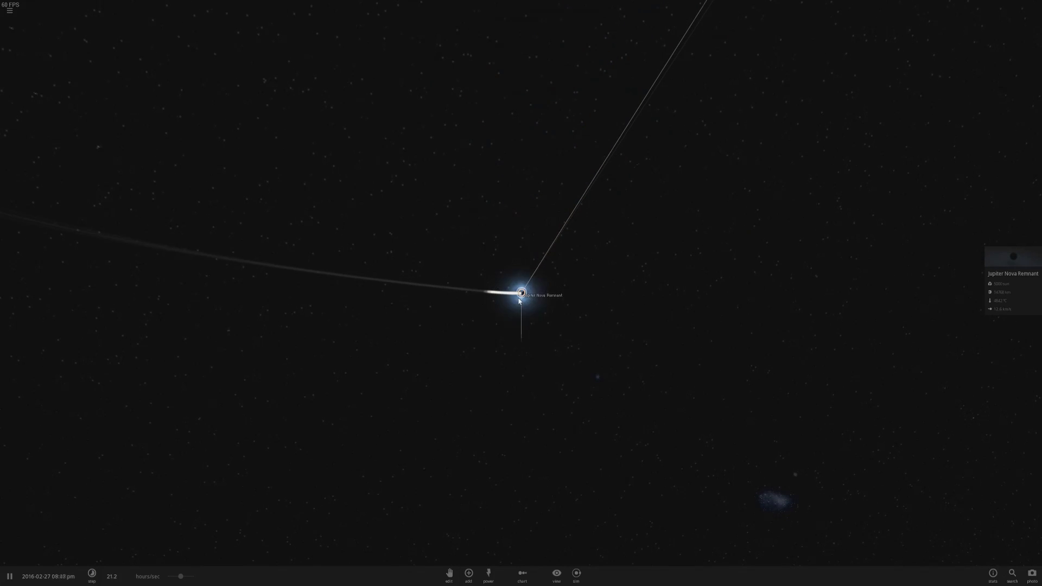
scroll(519, 299, up, 5)
drag(531, 224, 536, 262)
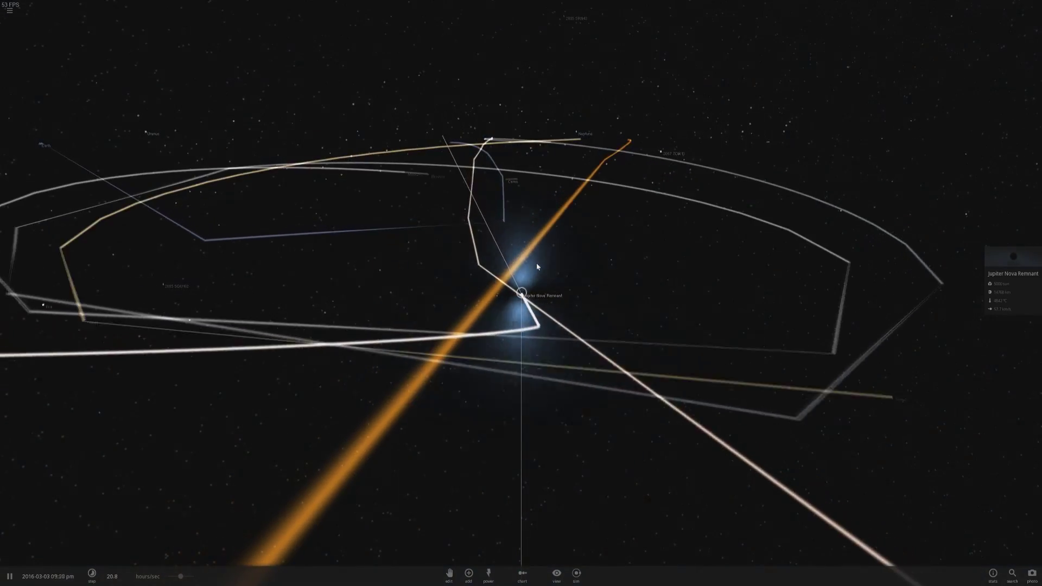
drag(524, 260, 510, 292)
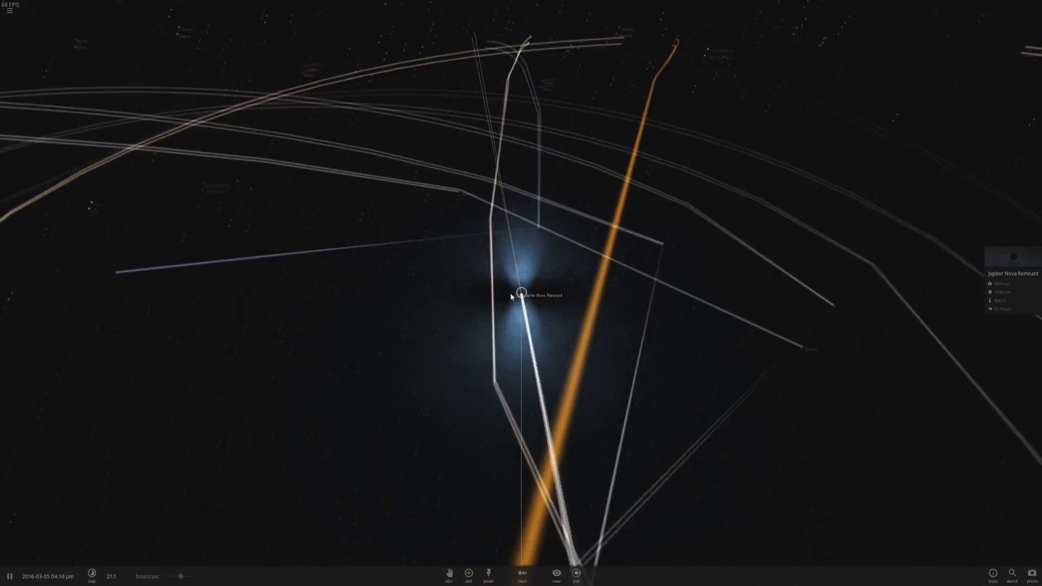
scroll(511, 294, down, 10)
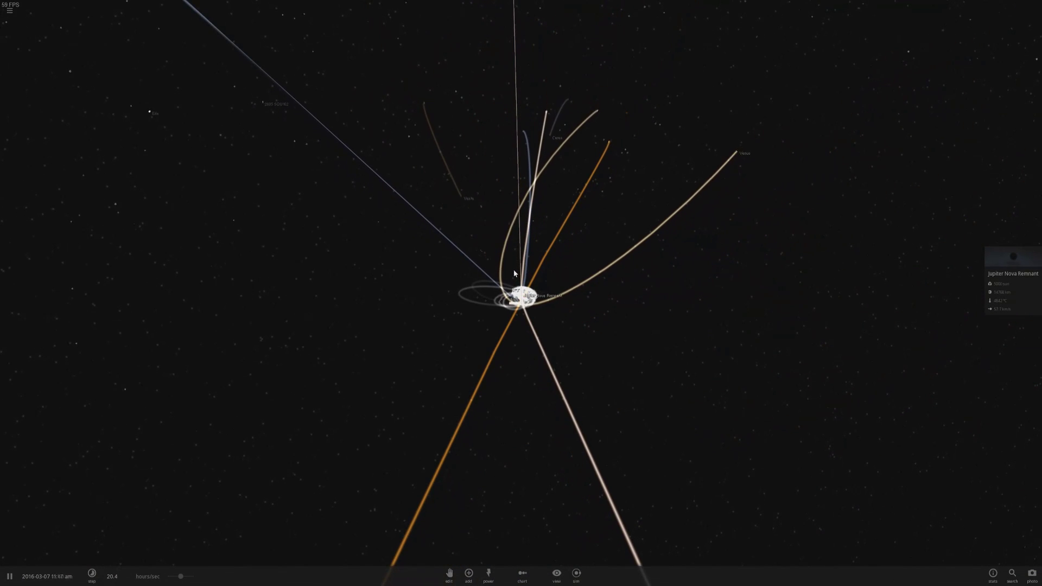
scroll(515, 273, down, 10)
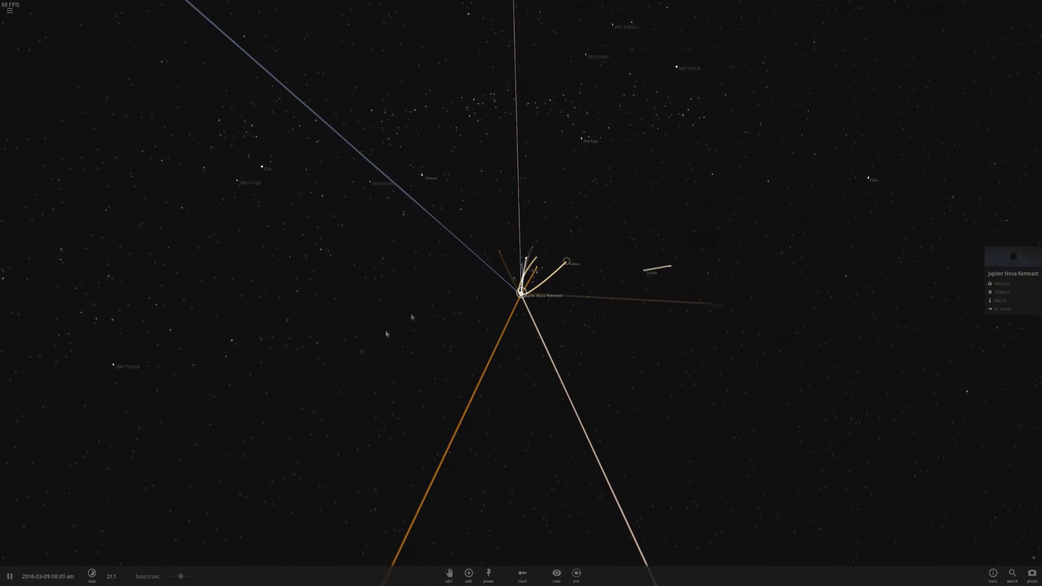
- Open the saved simulation Supernova in Galaxy
click(10, 10)
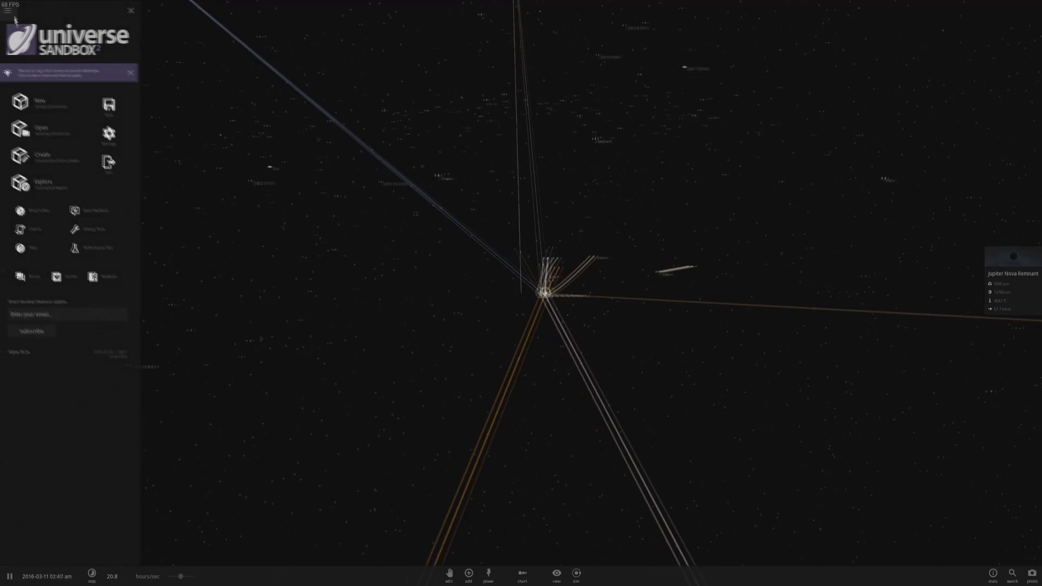
click(53, 129)
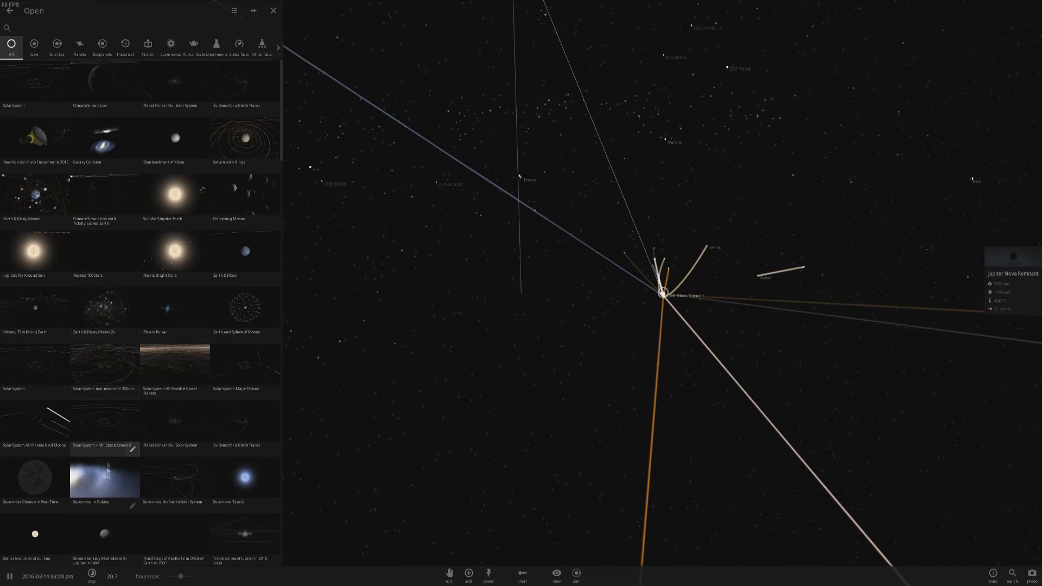
click(109, 489)
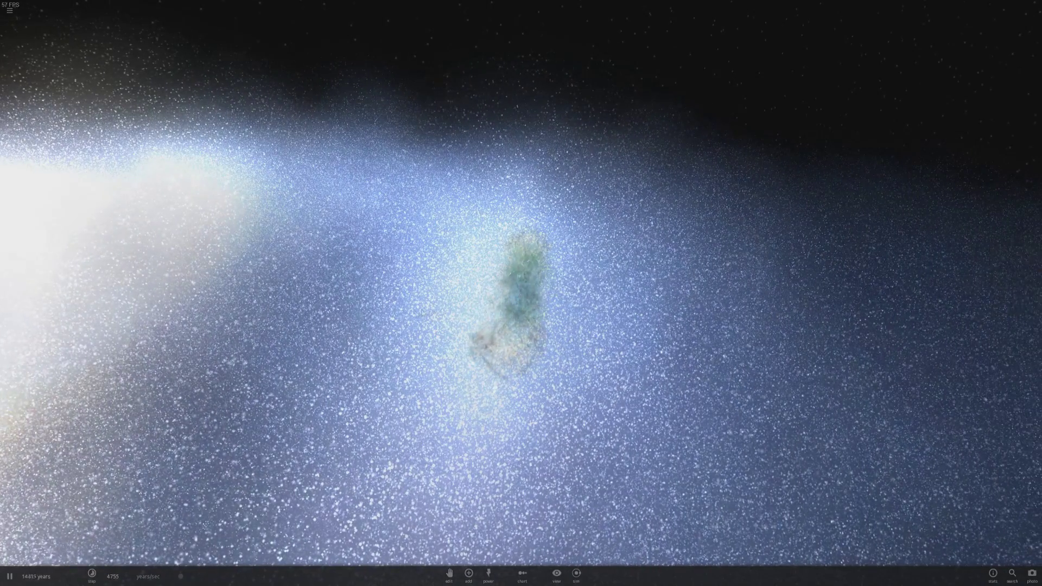
- Centre on the galaxy's black hole and examine the galaxy around it from above and from farther out
drag(521, 292, 248, 337)
scroll(248, 337, down, 3)
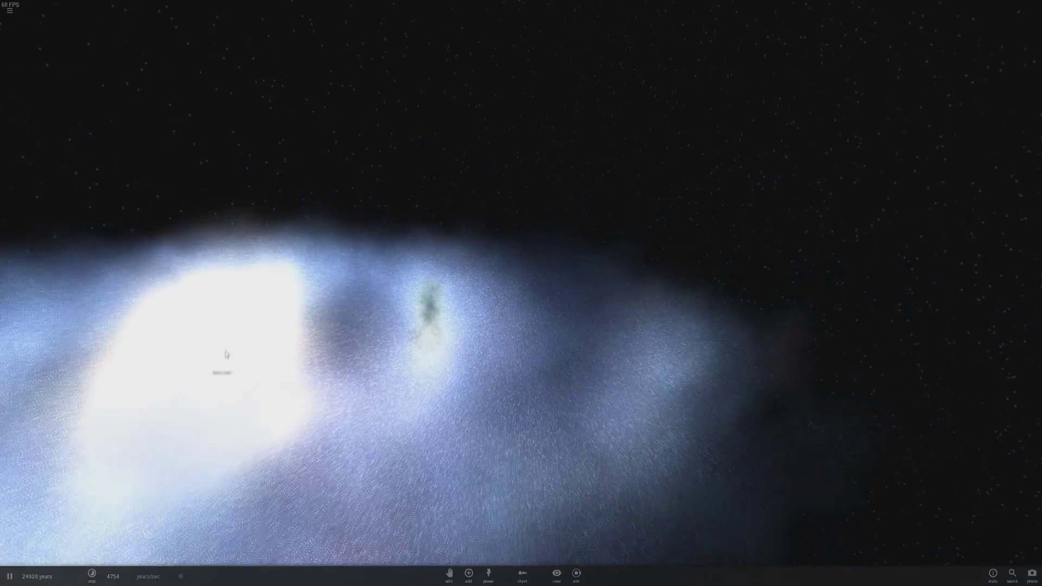
double_click(230, 367)
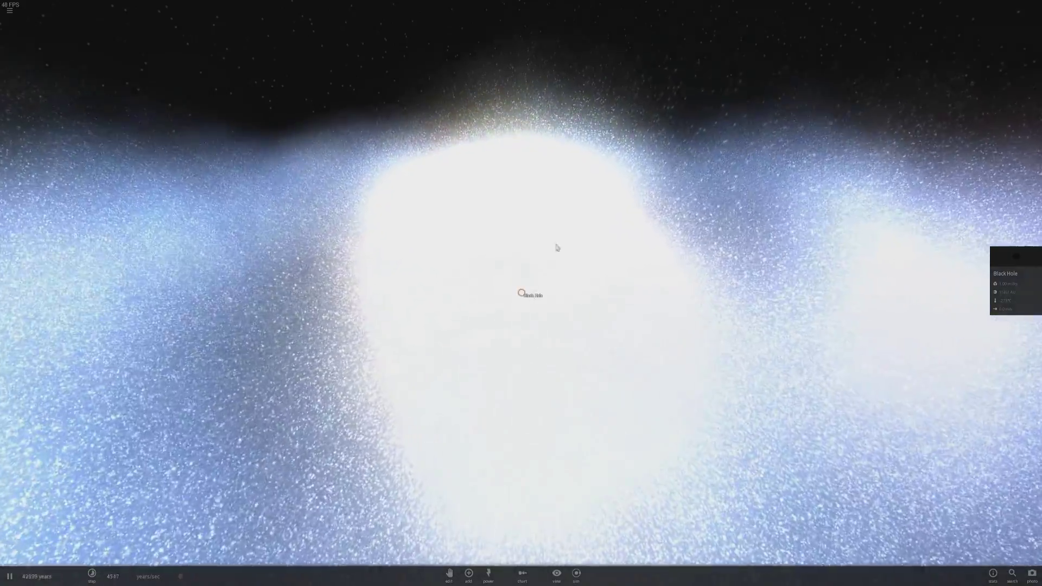
drag(558, 248, 533, 382)
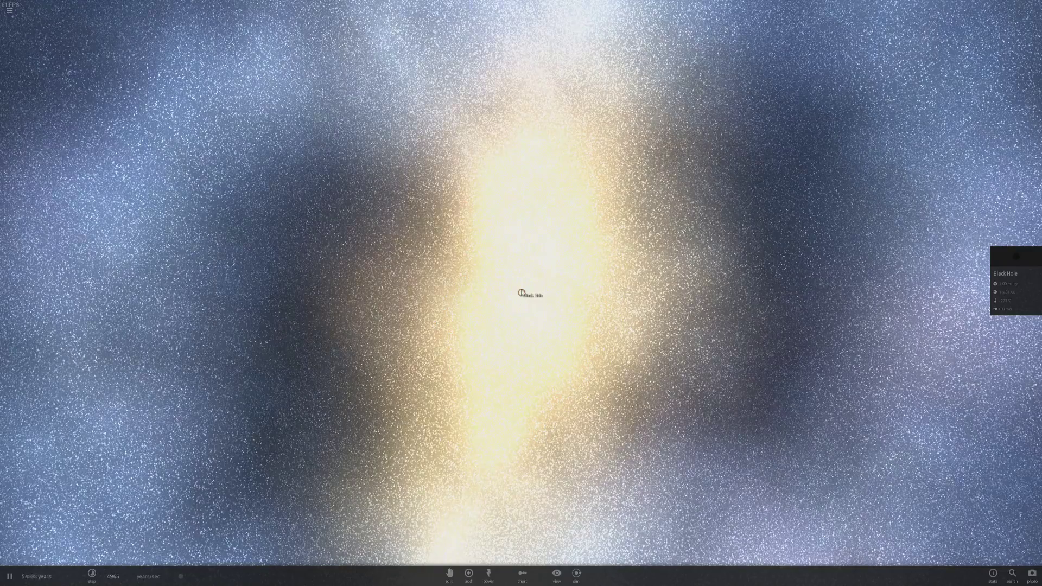
scroll(522, 295, down, 5)
mouse_move(531, 213)
mouse_down()
mouse_move(537, 167)
mouse_move(534, 217)
mouse_up()
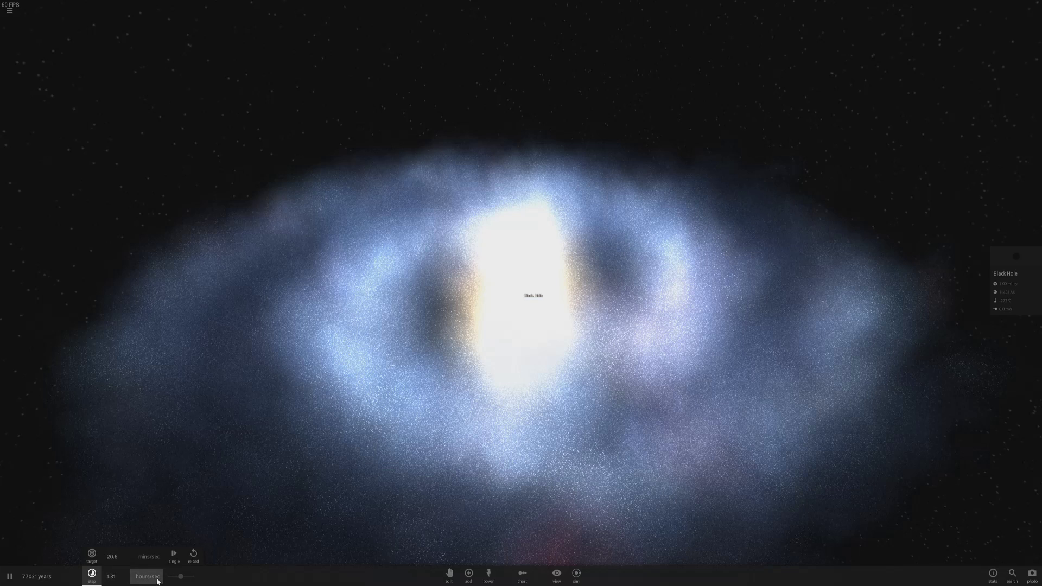
- Add Jupiter planets in orbit close around the galaxy's central black hole and close the object library
click(467, 571)
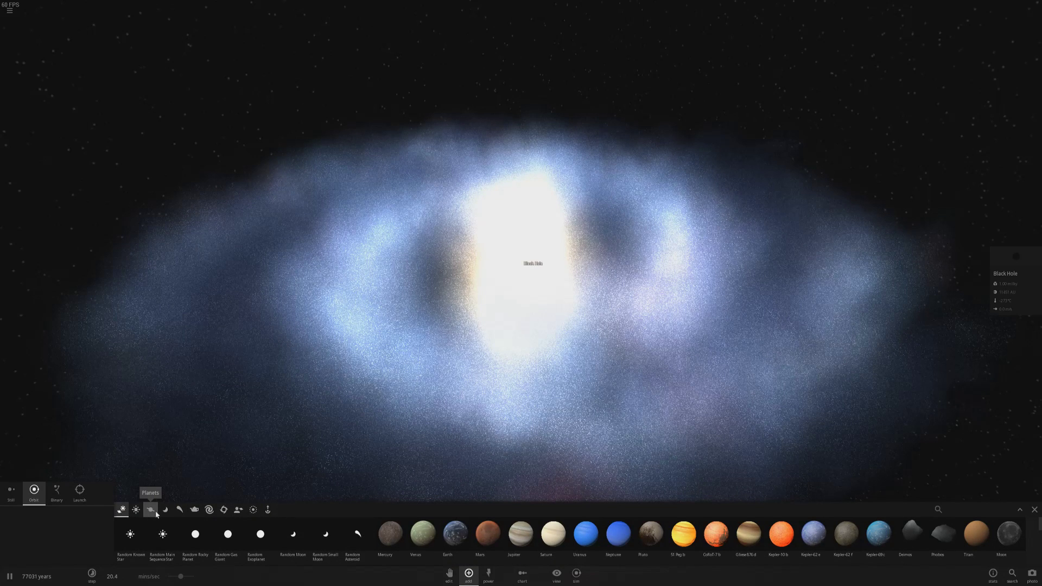
drag(496, 375, 510, 416)
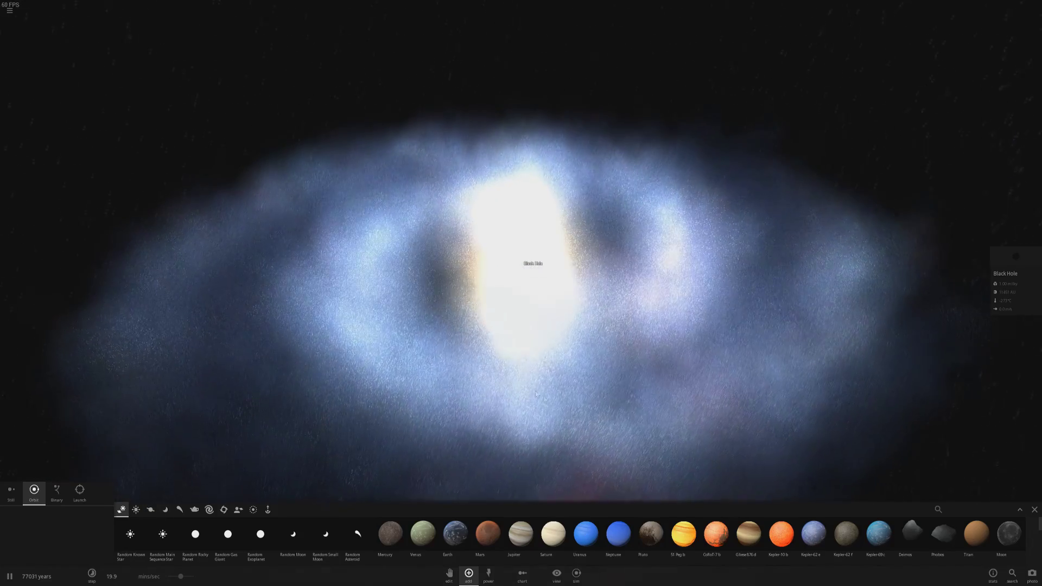
click(528, 556)
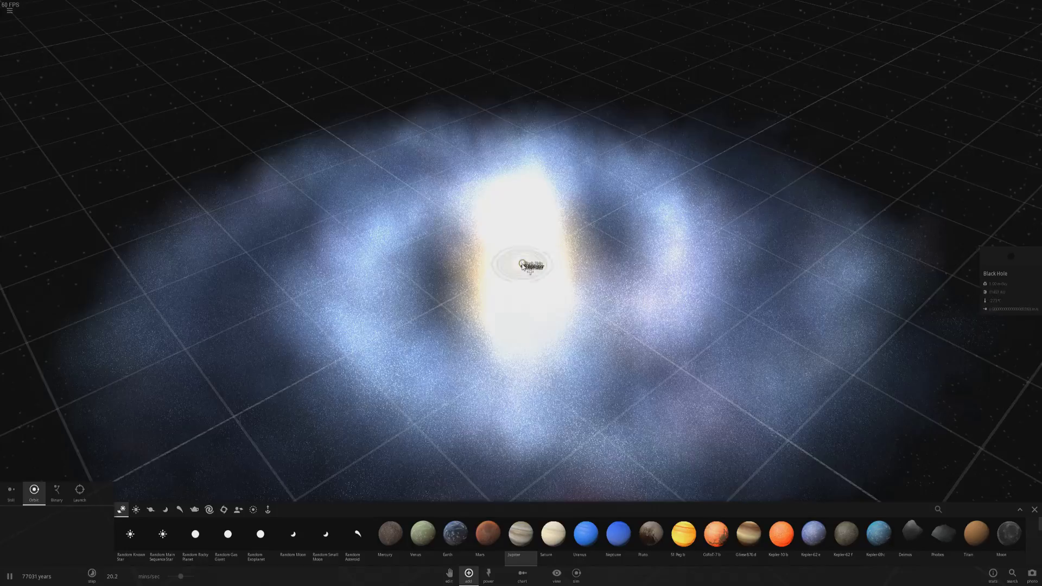
scroll(524, 266, up, 5)
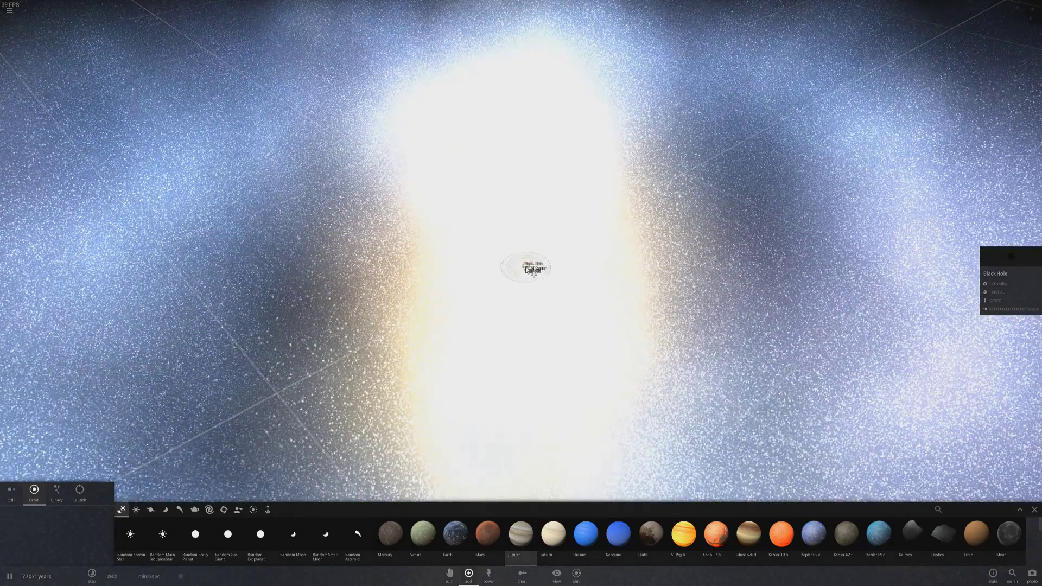
key(Escape)
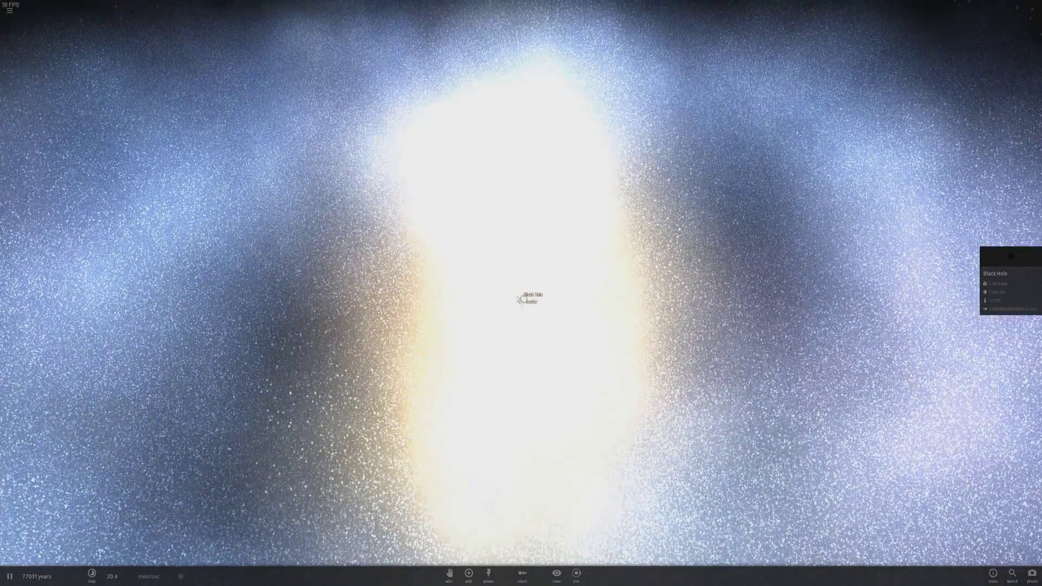
- Centre on one of the added Jupiters, inspect it up close, and pull back to view its neighbours
double_click(528, 300)
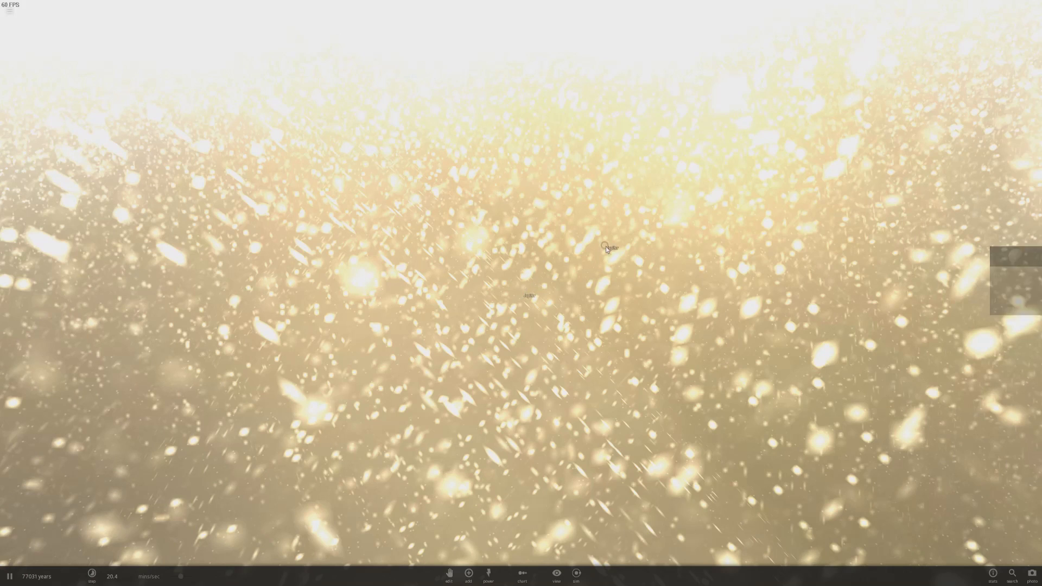
mouse_move(519, 296)
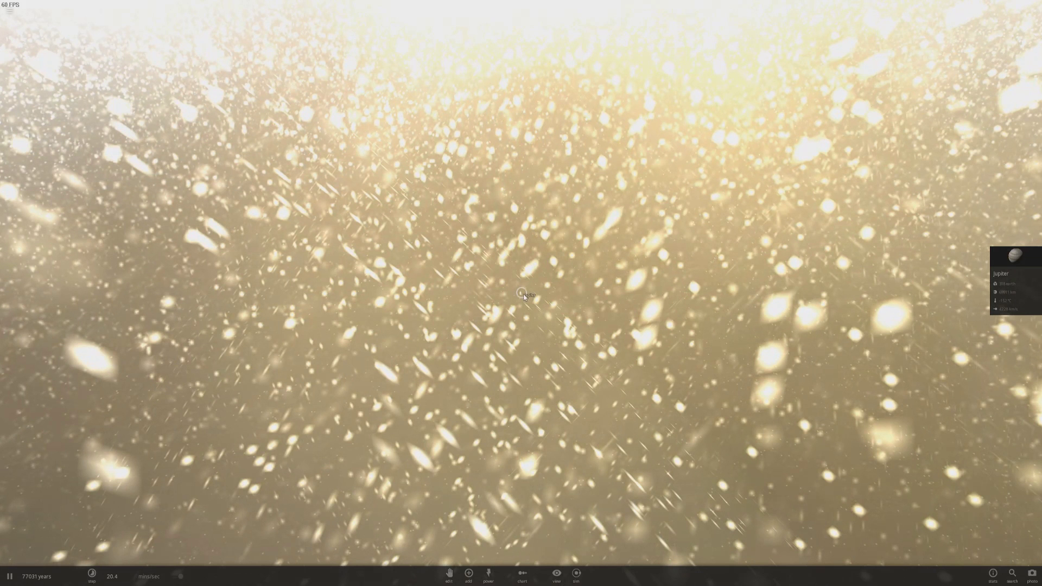
double_click(523, 297)
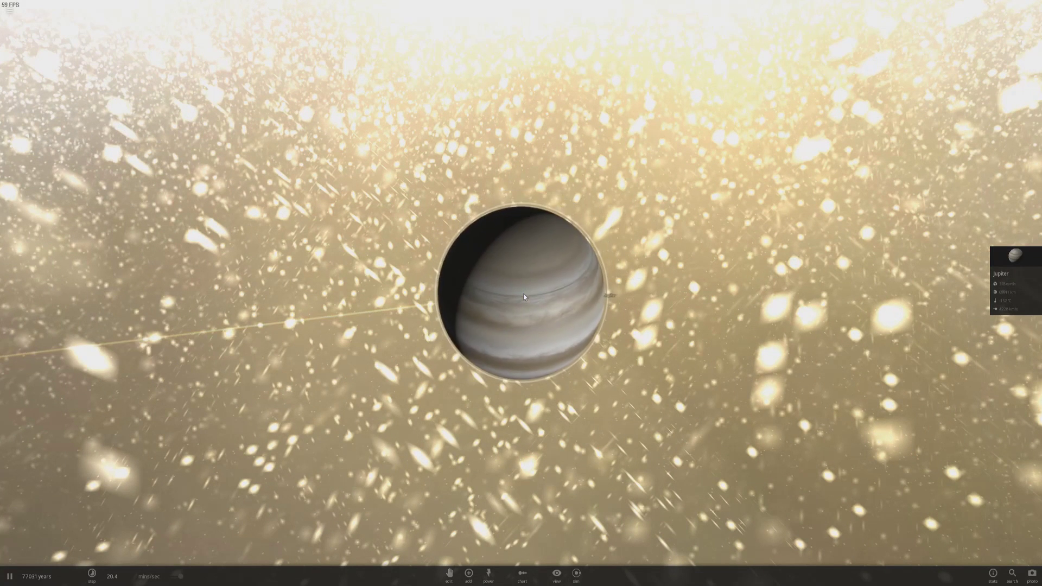
scroll(517, 306, down, 5)
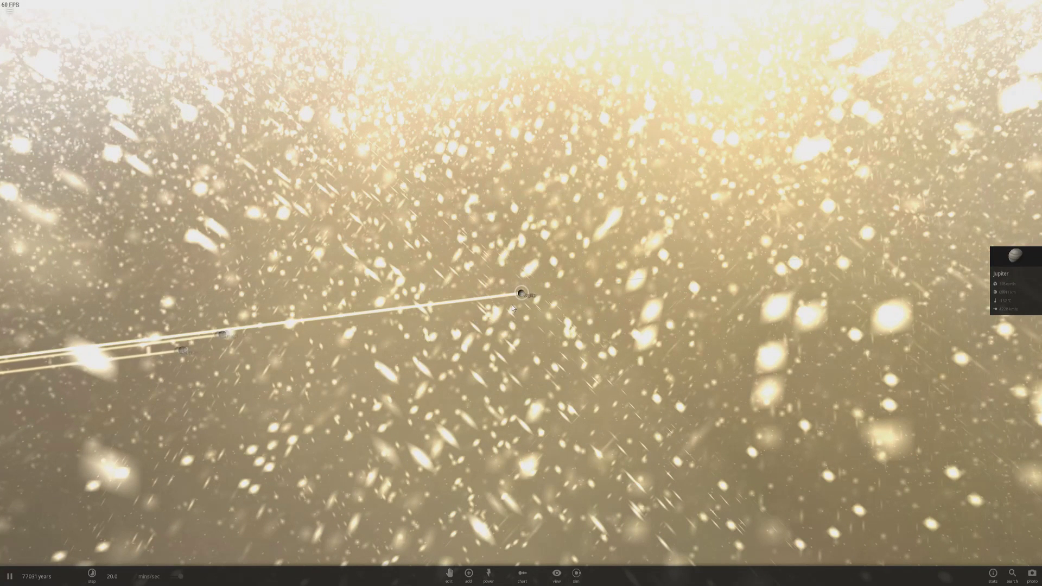
- Select the centred Jupiter, ahead of the other two, and delete it
drag(297, 375, 298, 376)
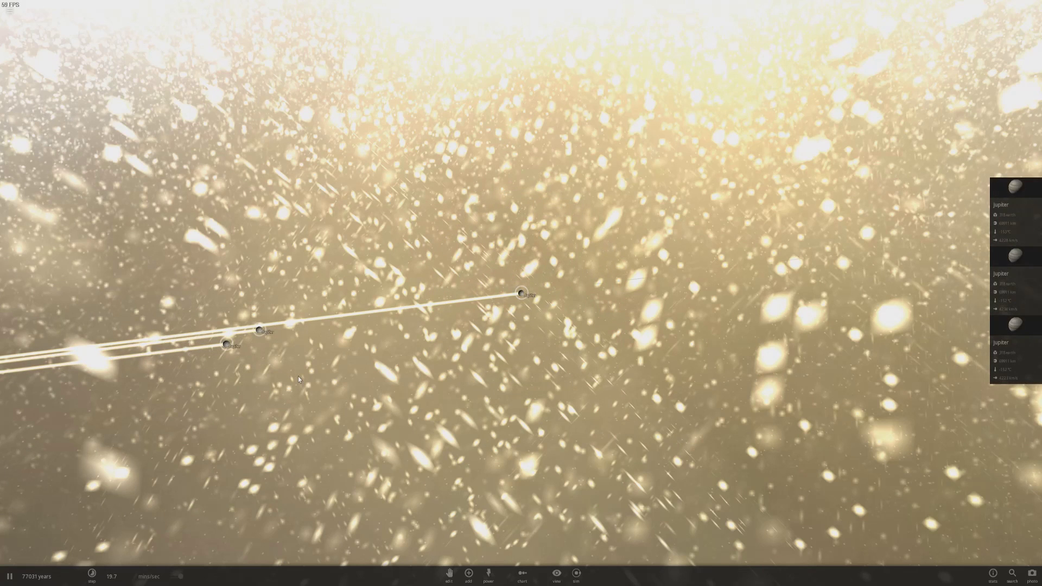
click(522, 297)
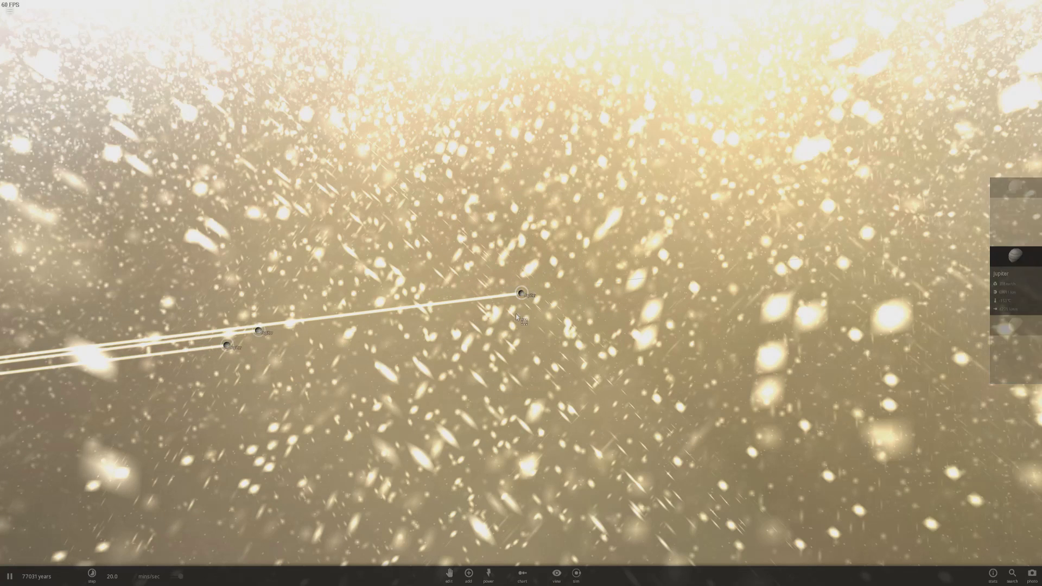
key(Delete)
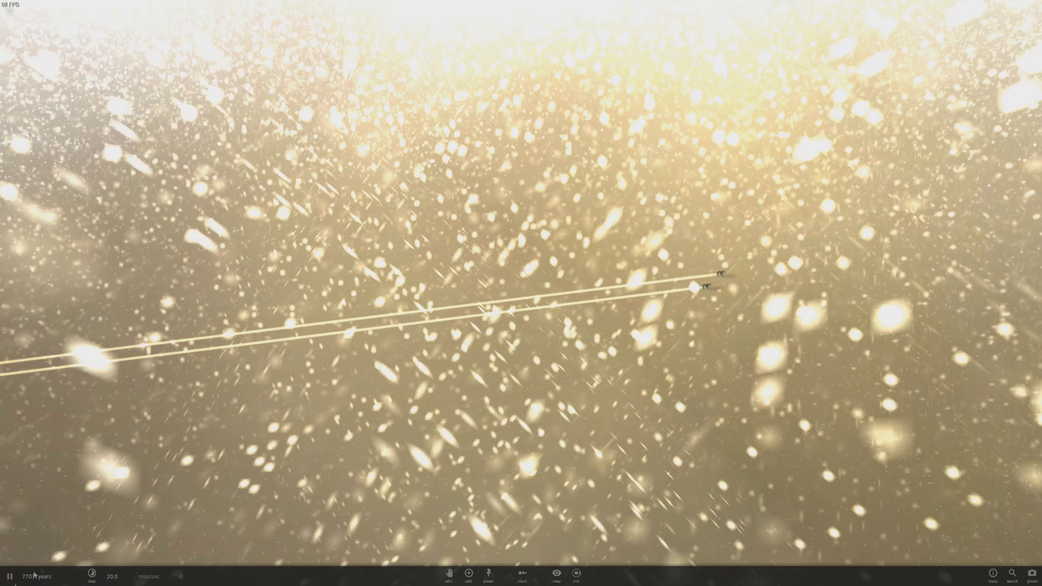
- Pause the simulation and delete the nearer of the two remaining Jupiters
click(9, 577)
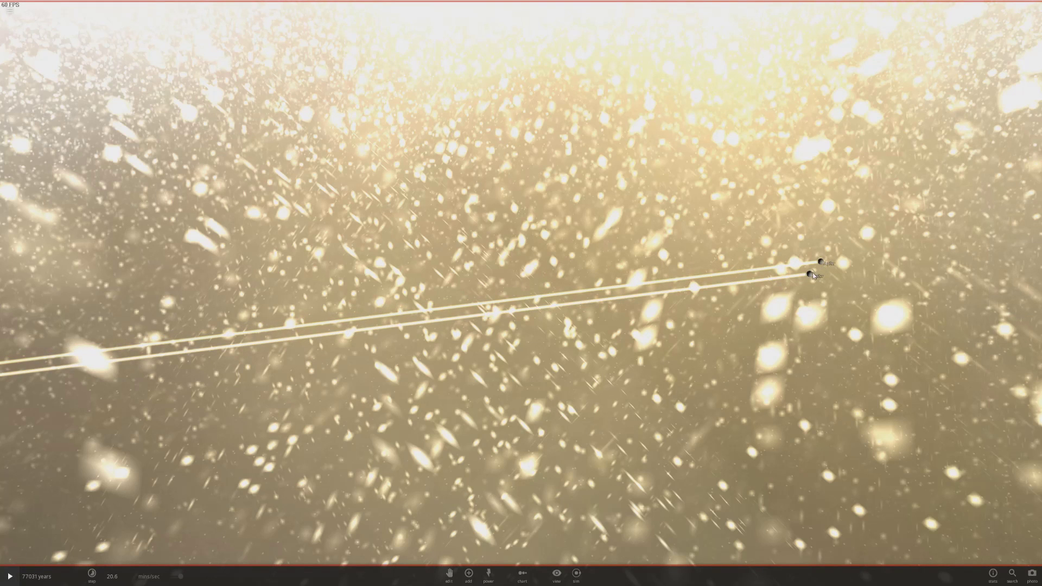
click(812, 273)
key(Delete)
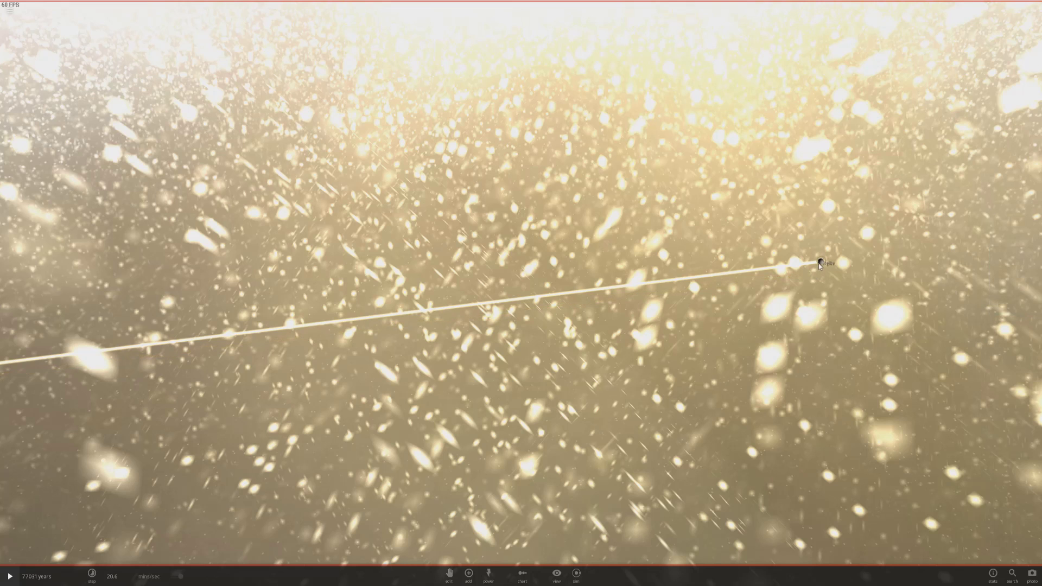
- Centre on the last remaining Jupiter, raise its mass to 1.28 Suns in its properties, and resume the simulation
click(820, 263)
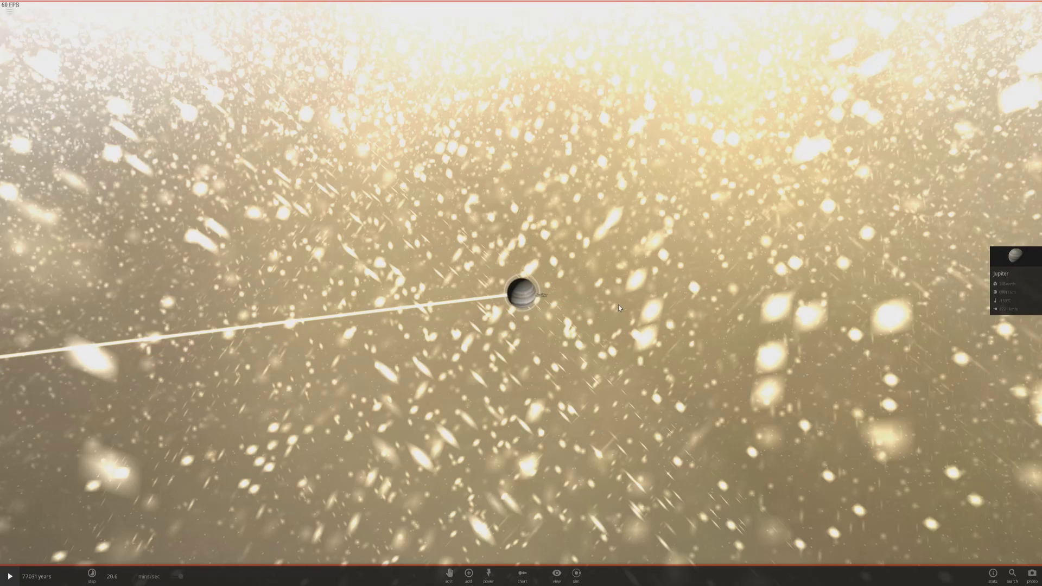
scroll(619, 308, up, 10)
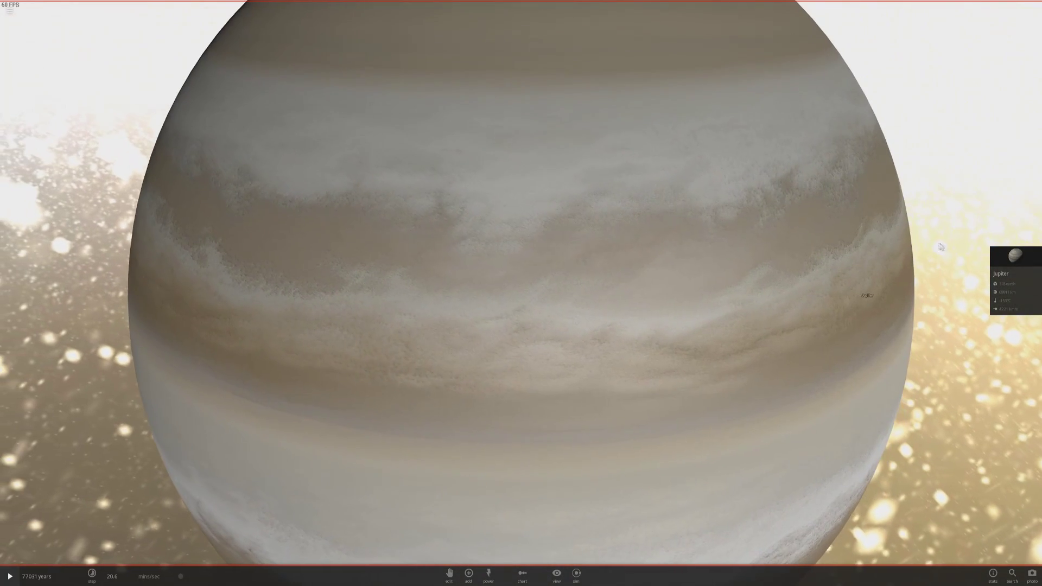
click(1006, 258)
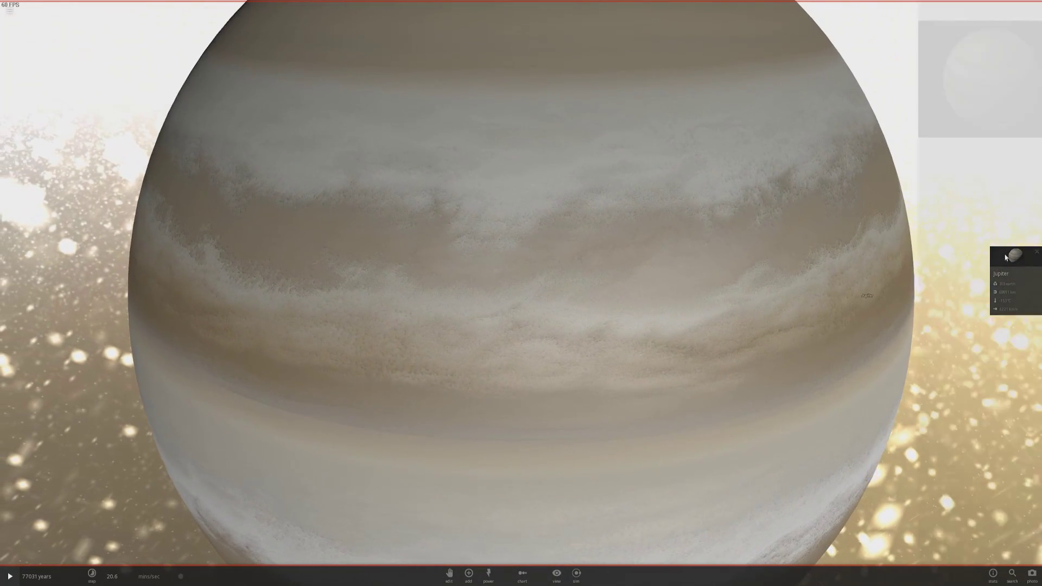
click(1006, 258)
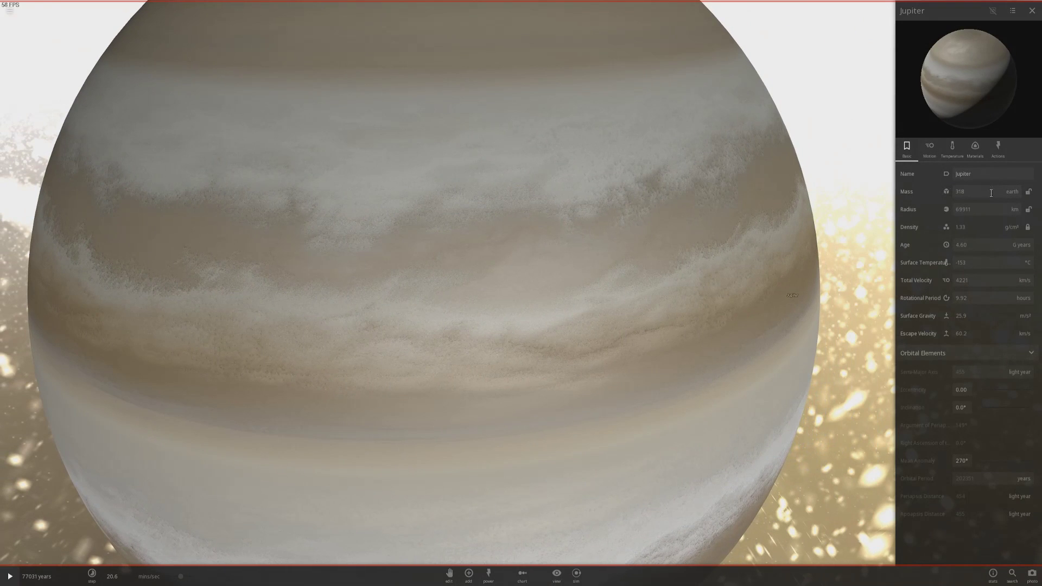
click(1019, 192)
click(1008, 165)
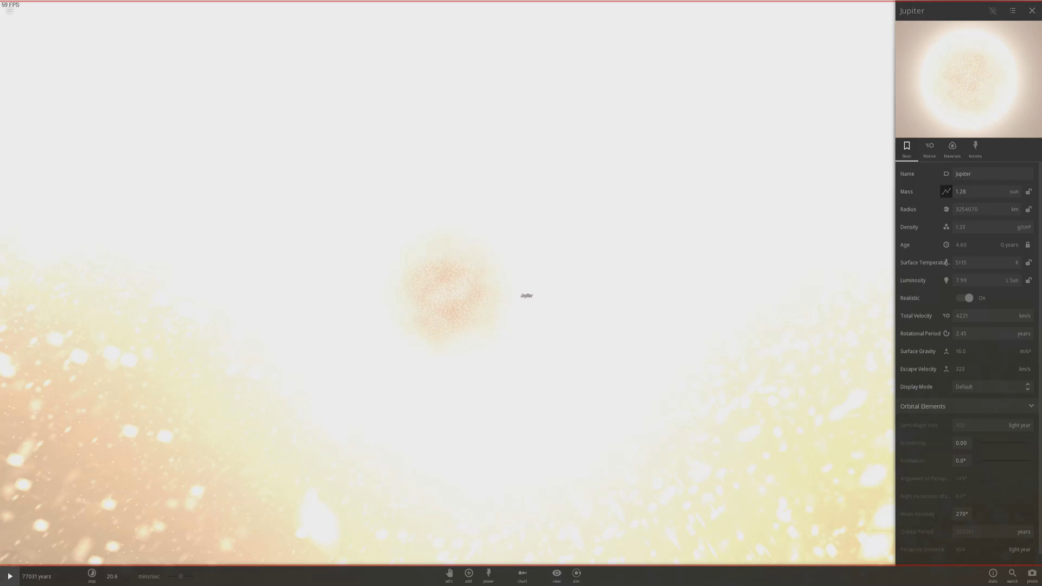
key(space)
- Lock the Jupiter nova remnant's mass, set its radius to 10 km, and shrink it further to about 3.8 km
click(973, 183)
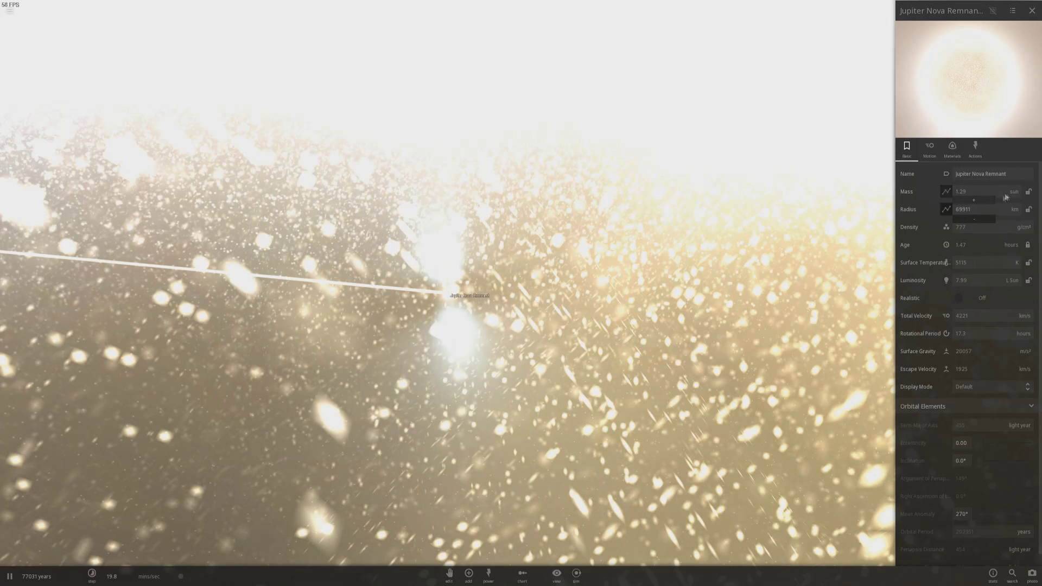
click(1027, 193)
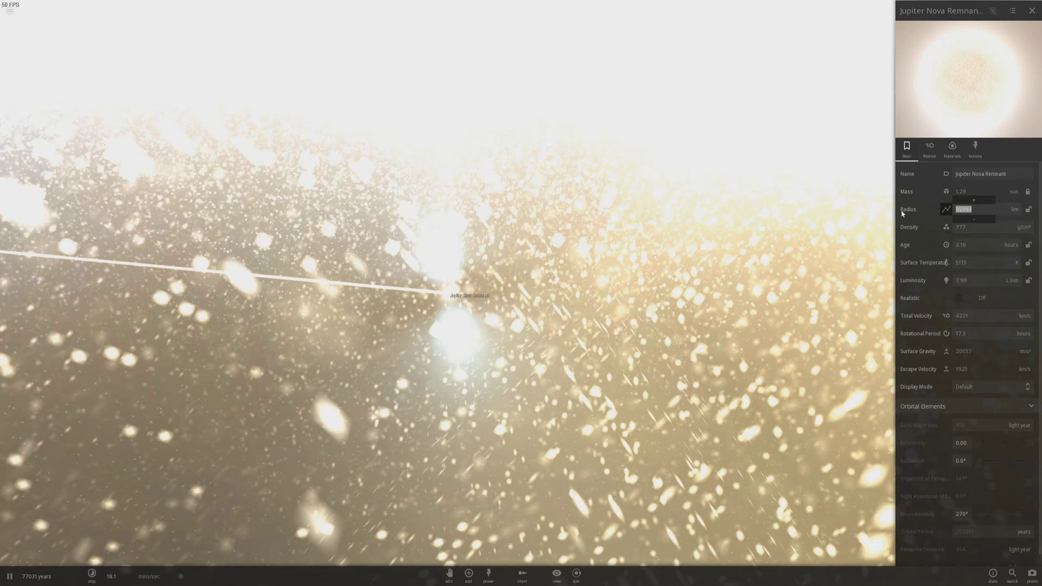
text(10)
key(Return)
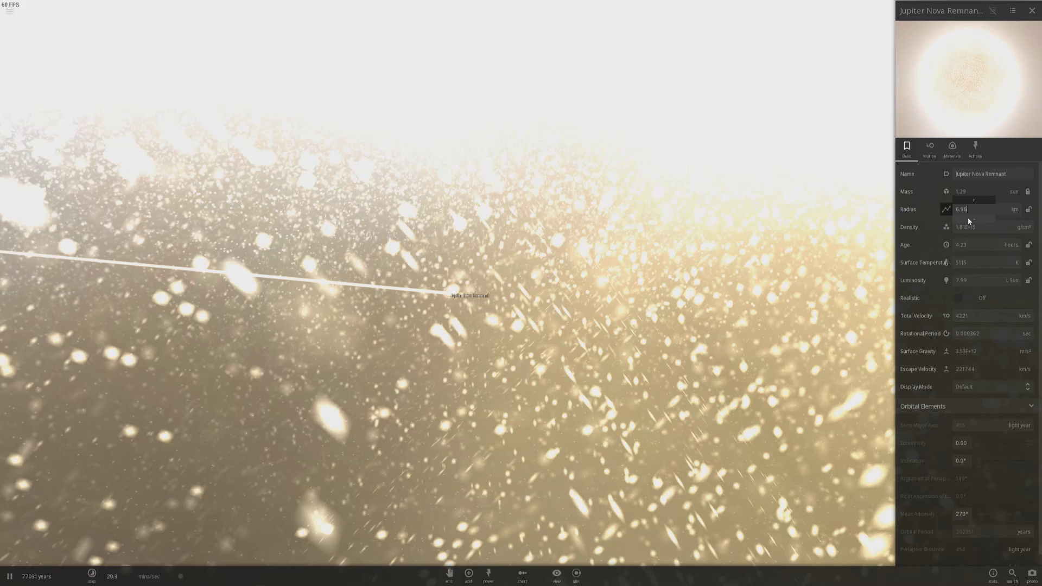
click(968, 219)
click(969, 219)
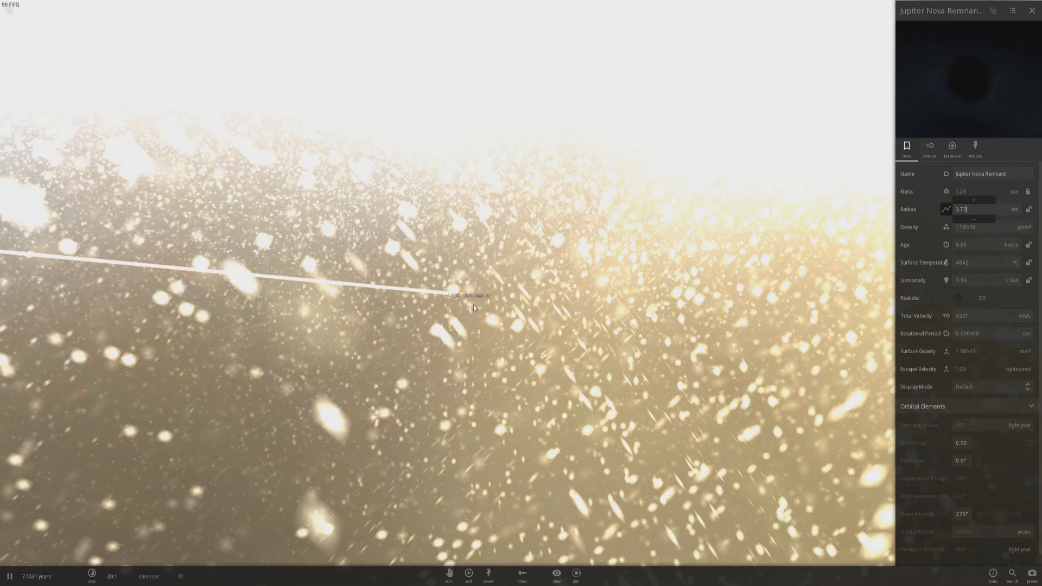
- Unlock the remnant's mass and set it to 1500 in milky units
click(960, 191)
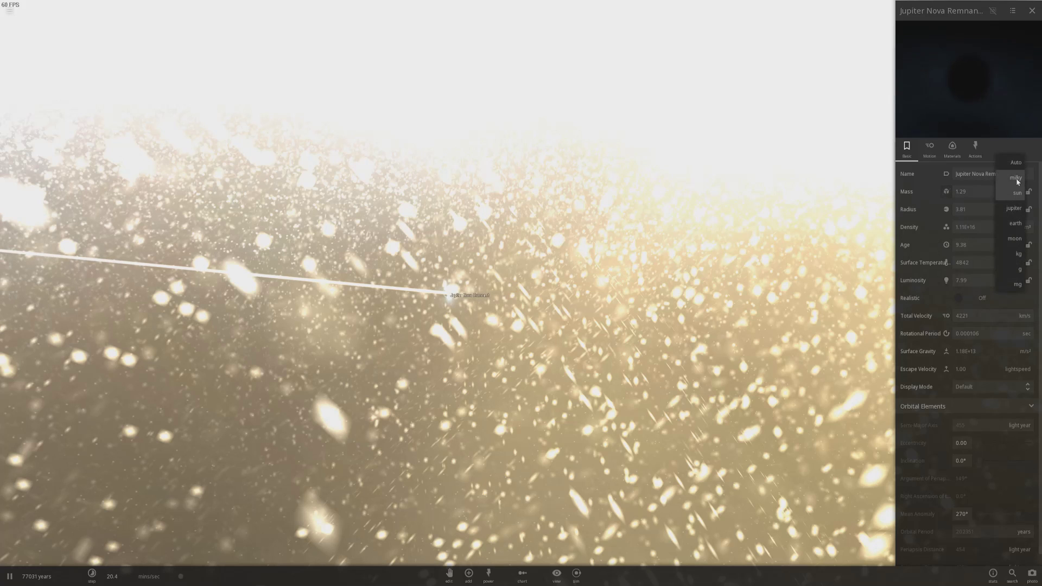
click(1014, 178)
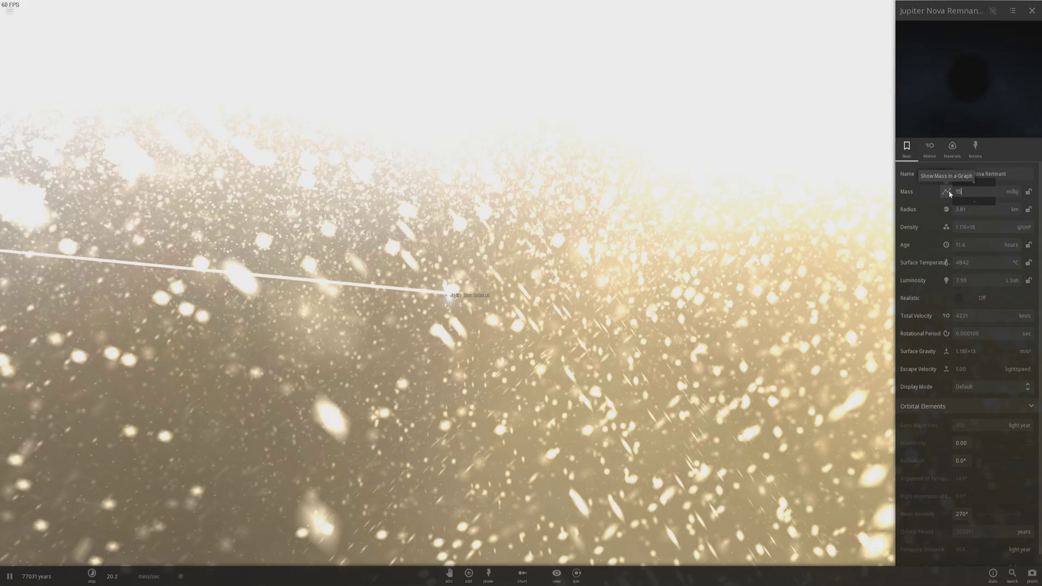
text(15000)
key(Return)
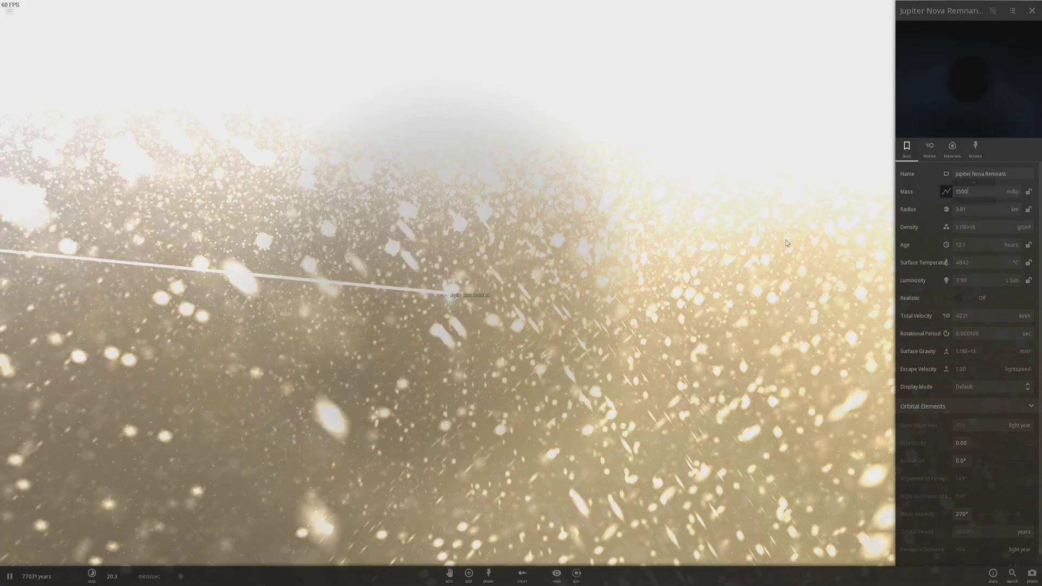
- Open the remnant's motion properties and set its rotational period to 1 minute
scroll(573, 293, down, 15)
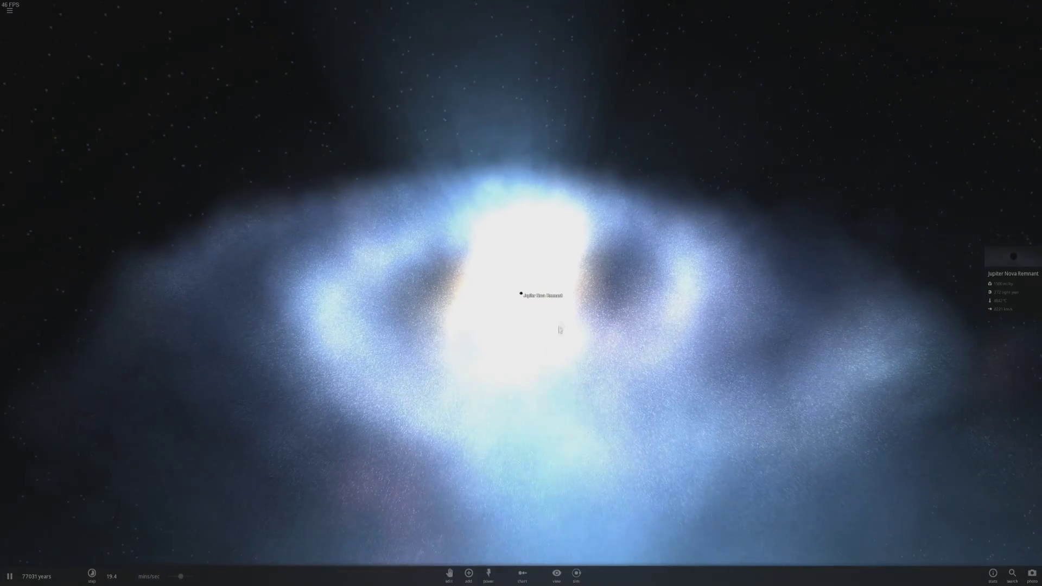
drag(559, 328, 561, 297)
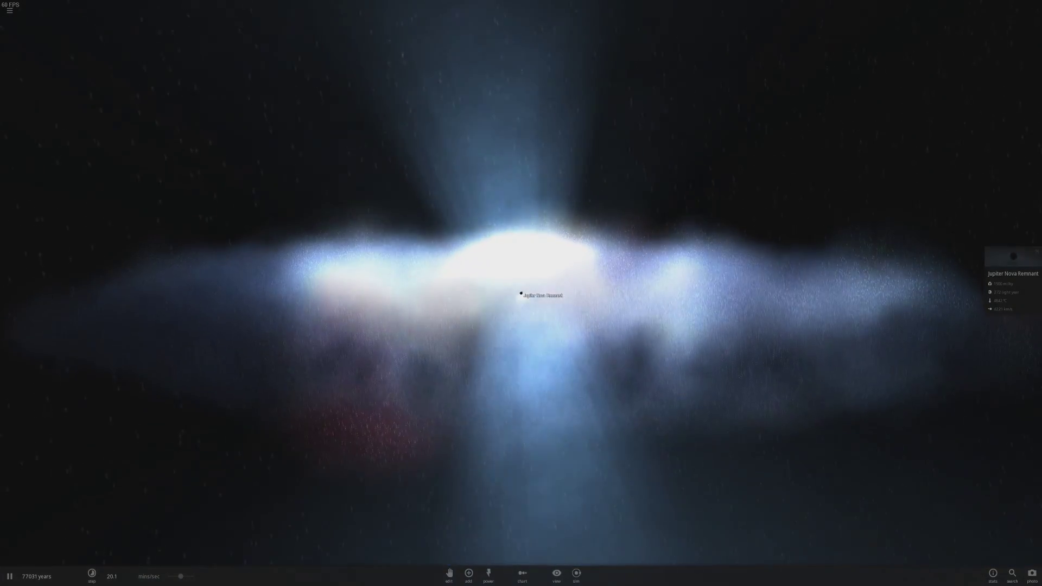
click(1010, 269)
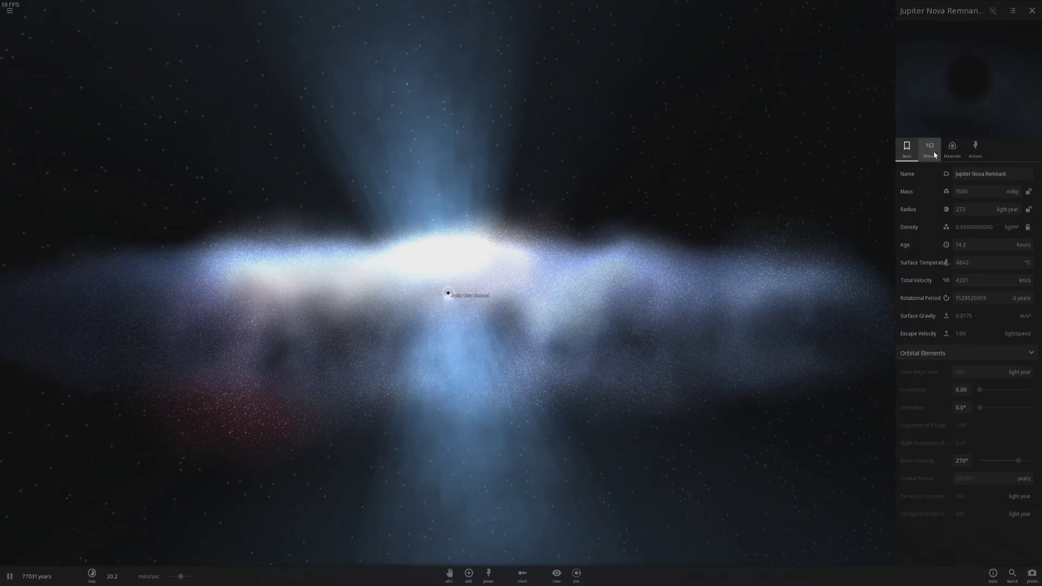
click(929, 147)
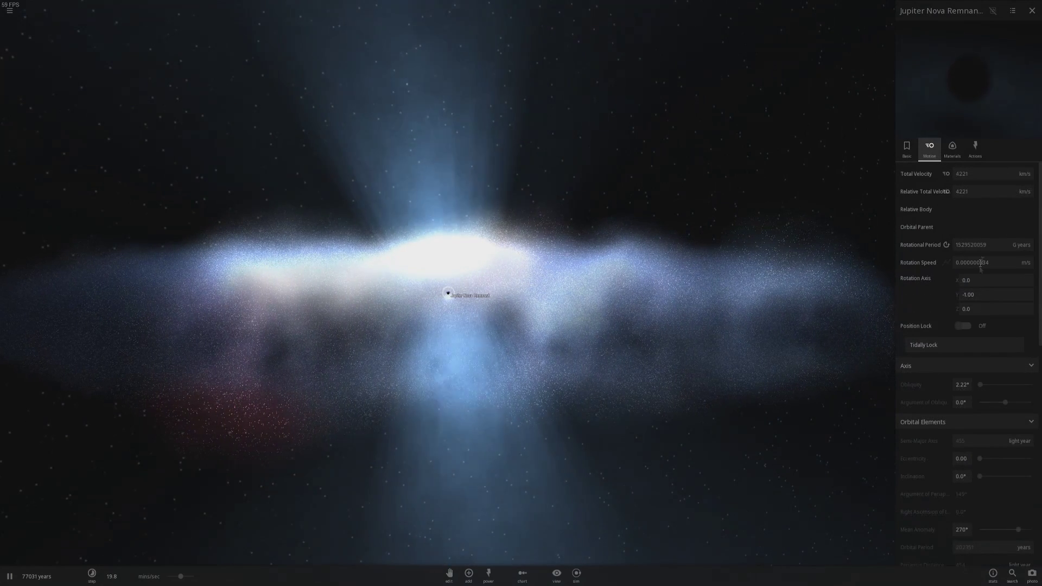
click(1018, 247)
click(1020, 231)
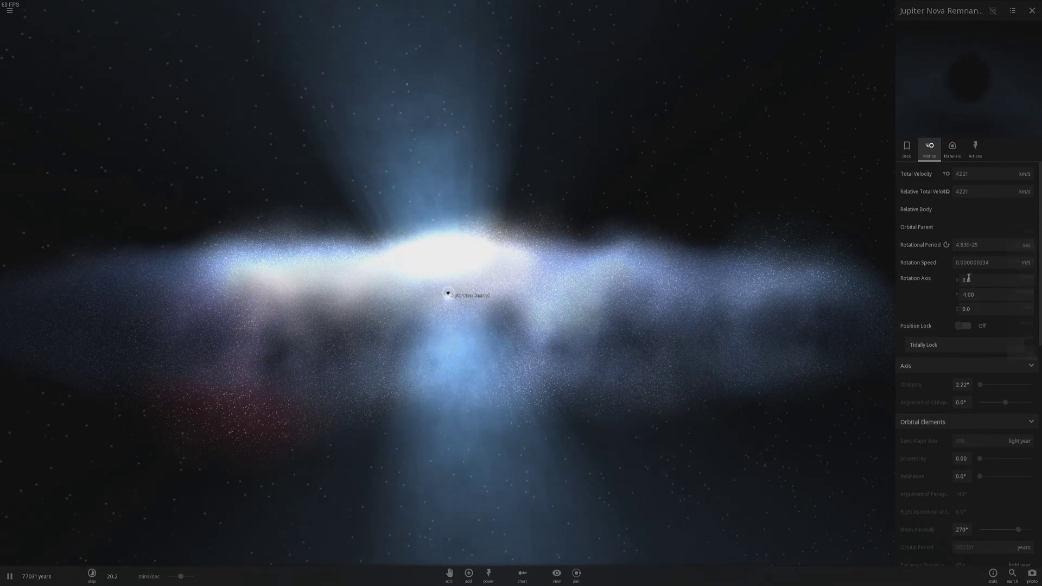
click(982, 250)
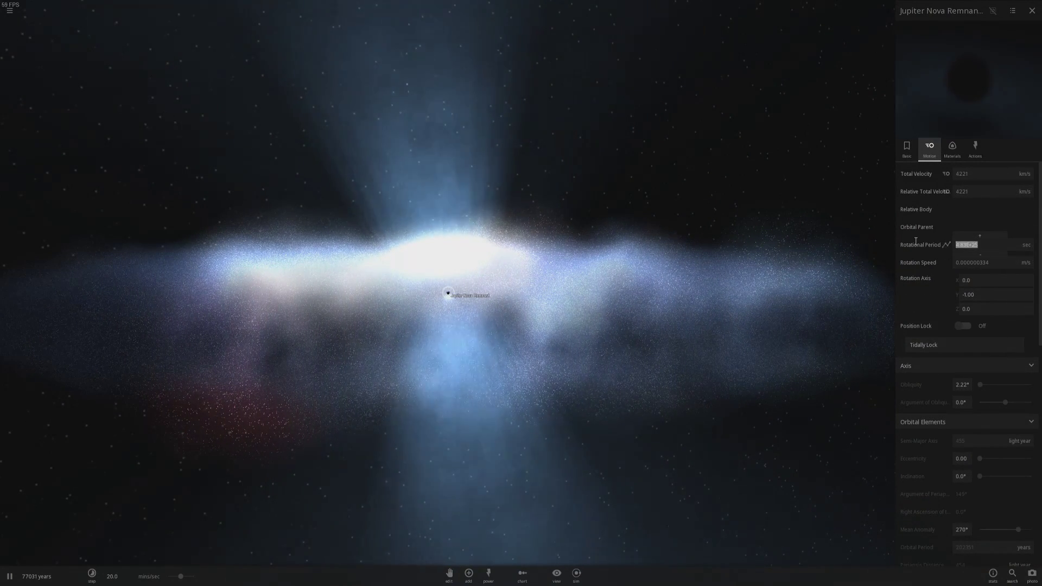
click(1025, 245)
click(1018, 234)
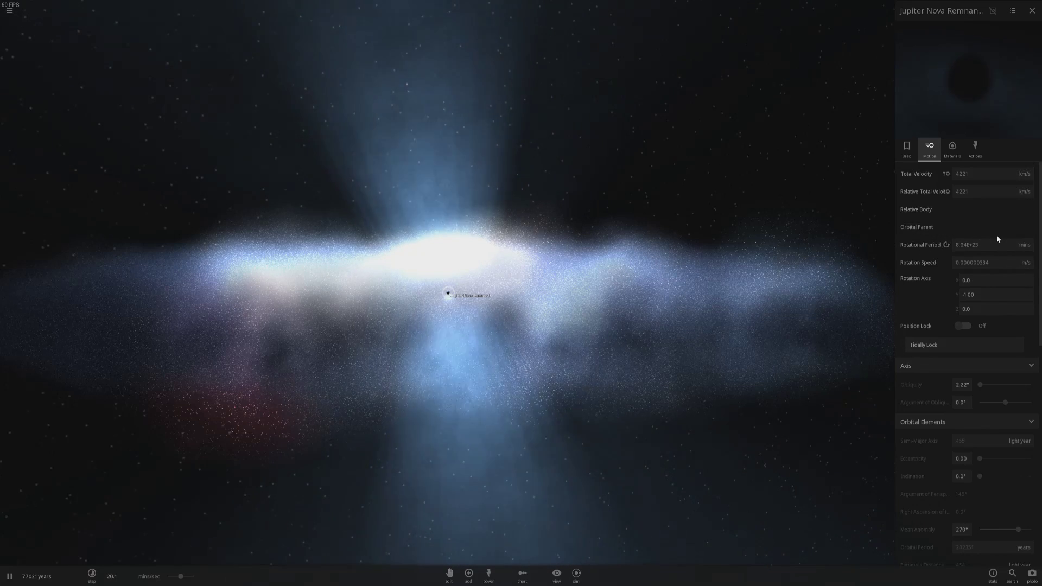
click(974, 245)
text(1)
key(Return)
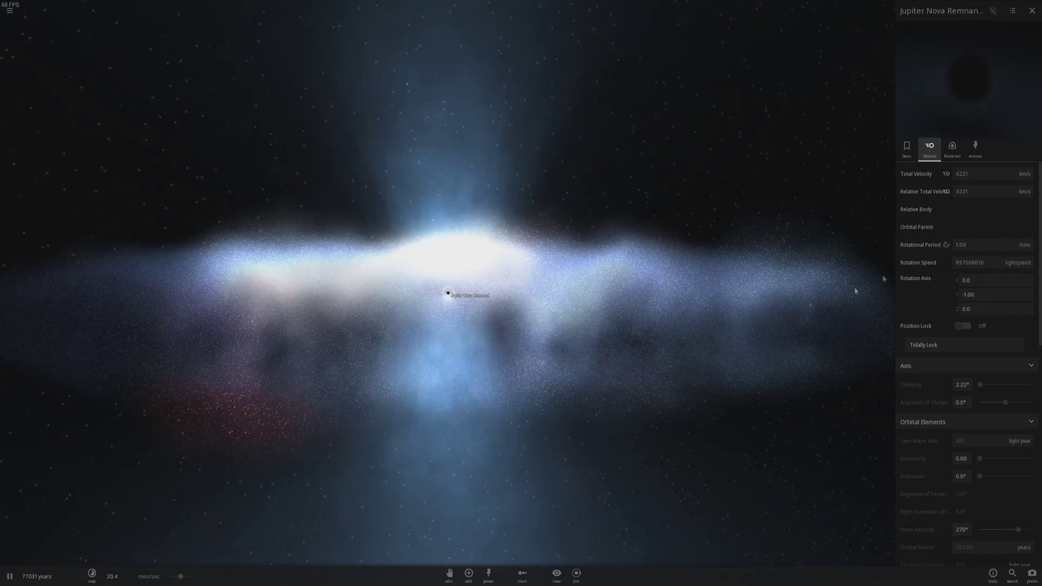
- Slow the simulation to about 9 seconds per second and examine the galaxy around the remnant edge-on and from above
click(168, 577)
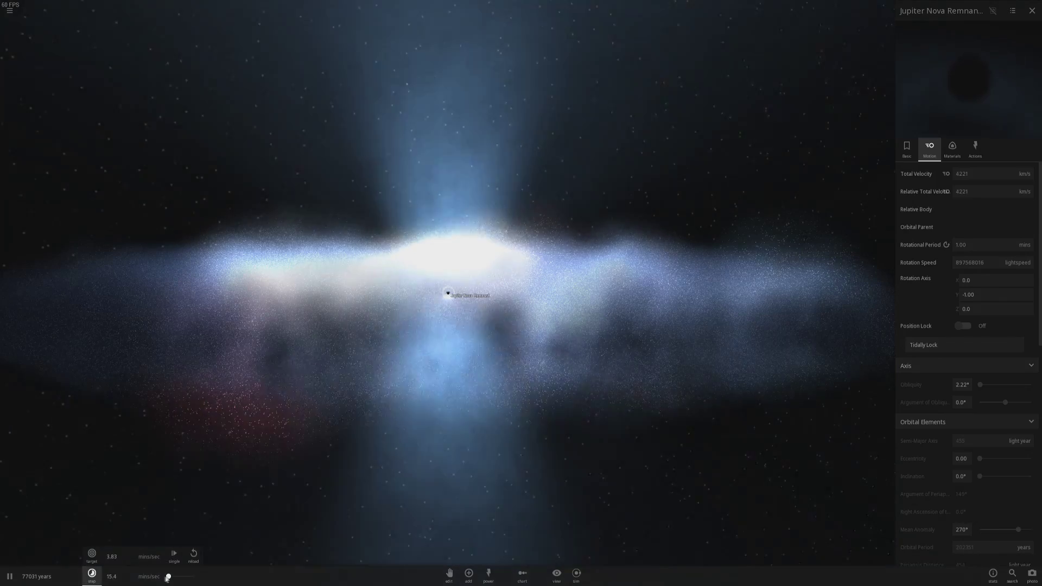
drag(166, 579, 166, 579)
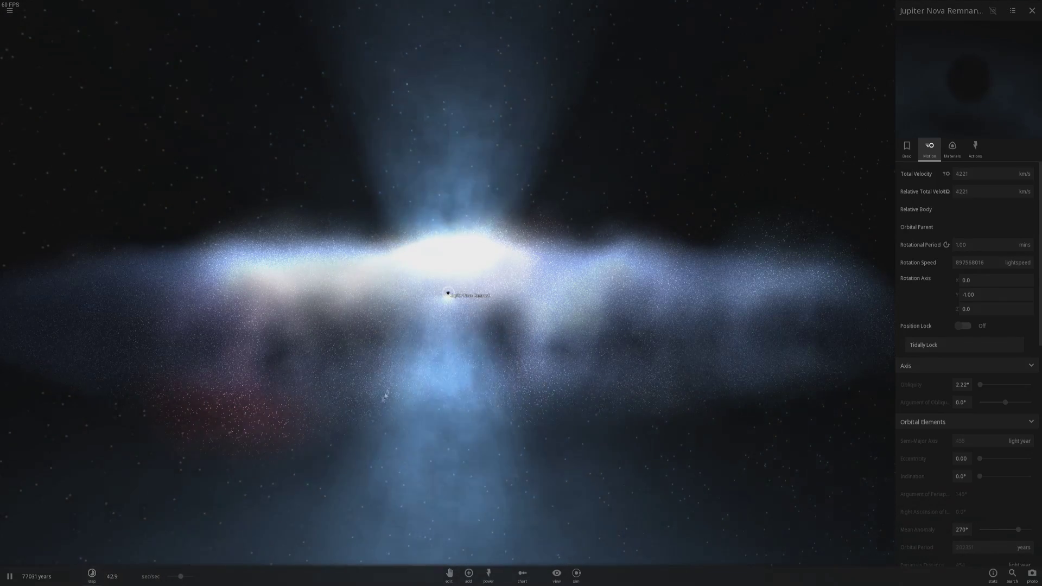
scroll(387, 391, down, 5)
drag(457, 241, 449, 335)
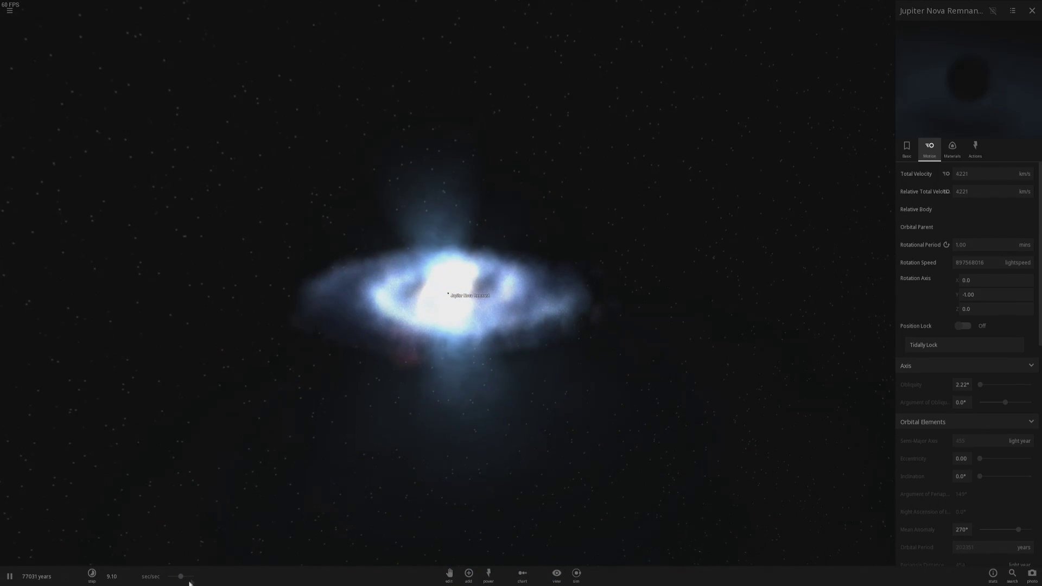
scroll(419, 381, up, 5)
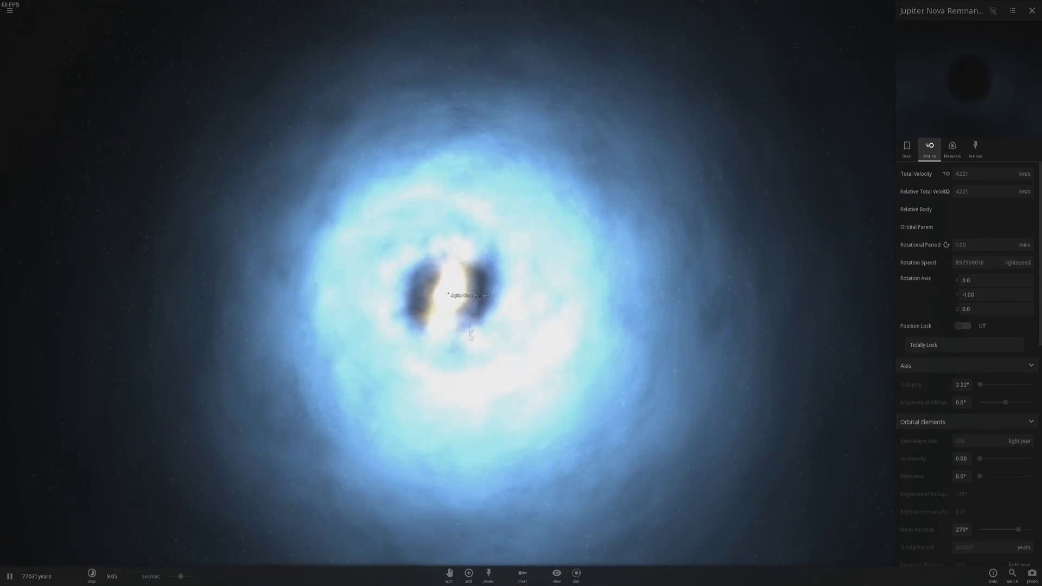
drag(470, 334, 476, 61)
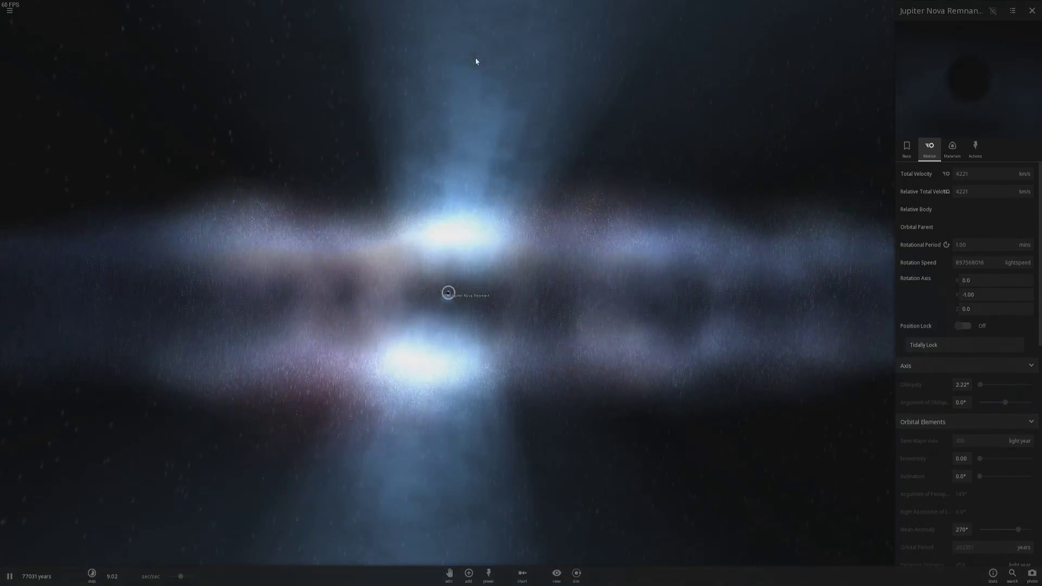
scroll(442, 268, down, 5)
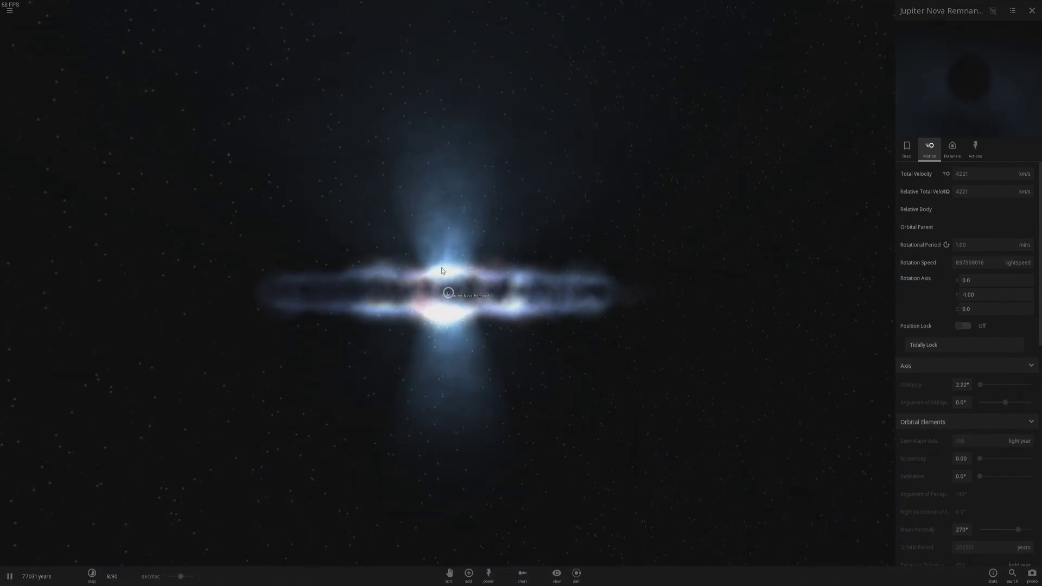
mouse_move(442, 210)
mouse_down()
mouse_move(446, 254)
mouse_move(442, 226)
mouse_up()
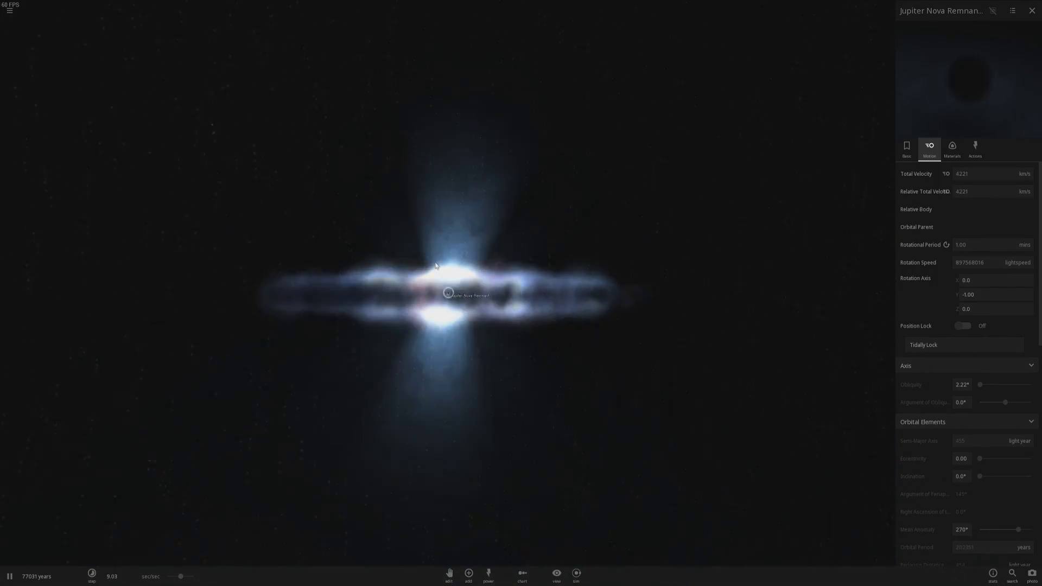
drag(436, 266, 436, 334)
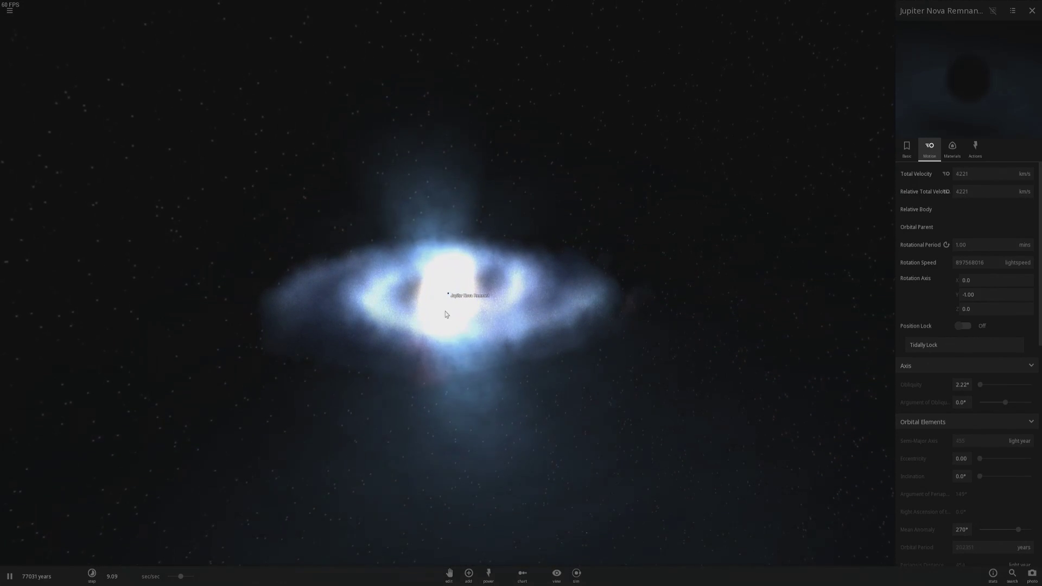
- Speed up the simulation in stages, from about 5.7 minutes to about 226,687 years per second, while examining the remnant and galaxy
click(910, 155)
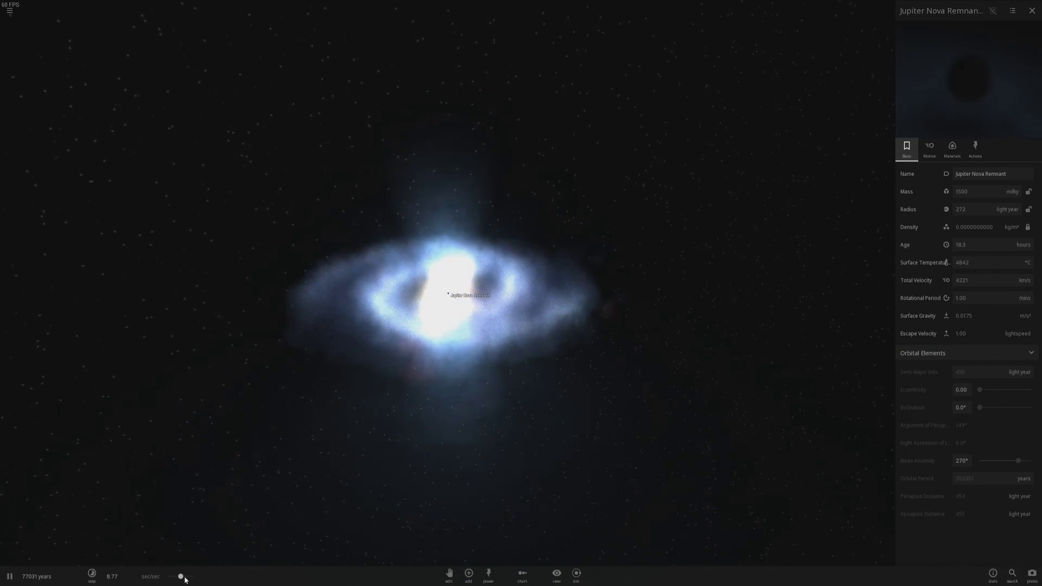
drag(194, 579, 194, 578)
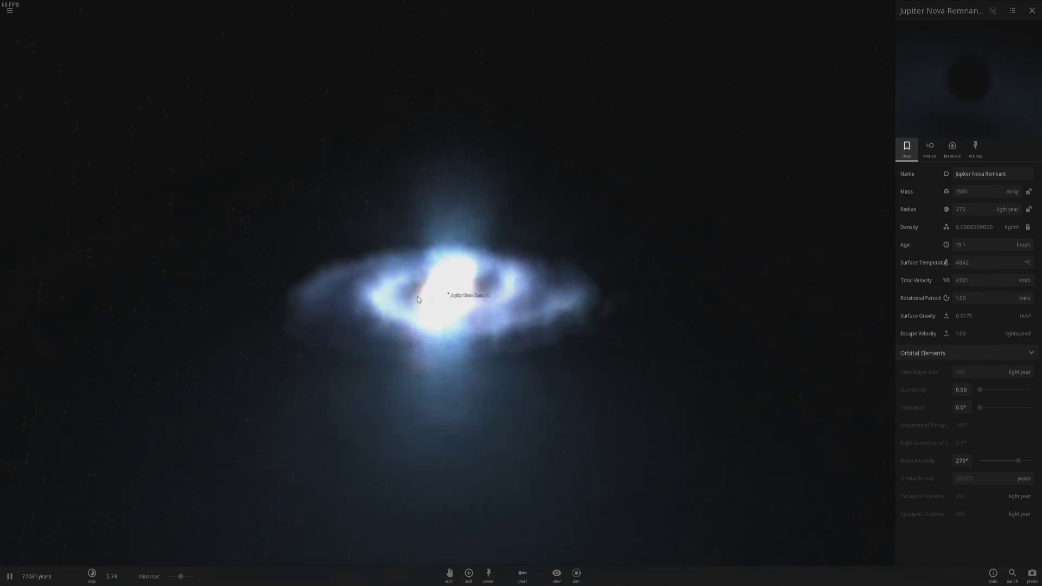
scroll(424, 301, up, 10)
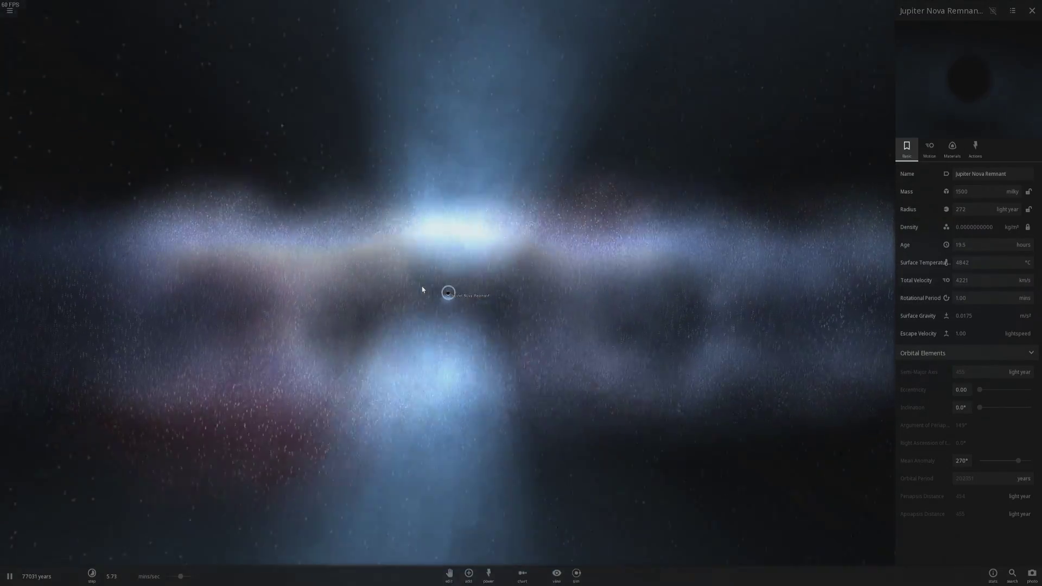
drag(422, 290, 423, 397)
scroll(425, 397, down, 6)
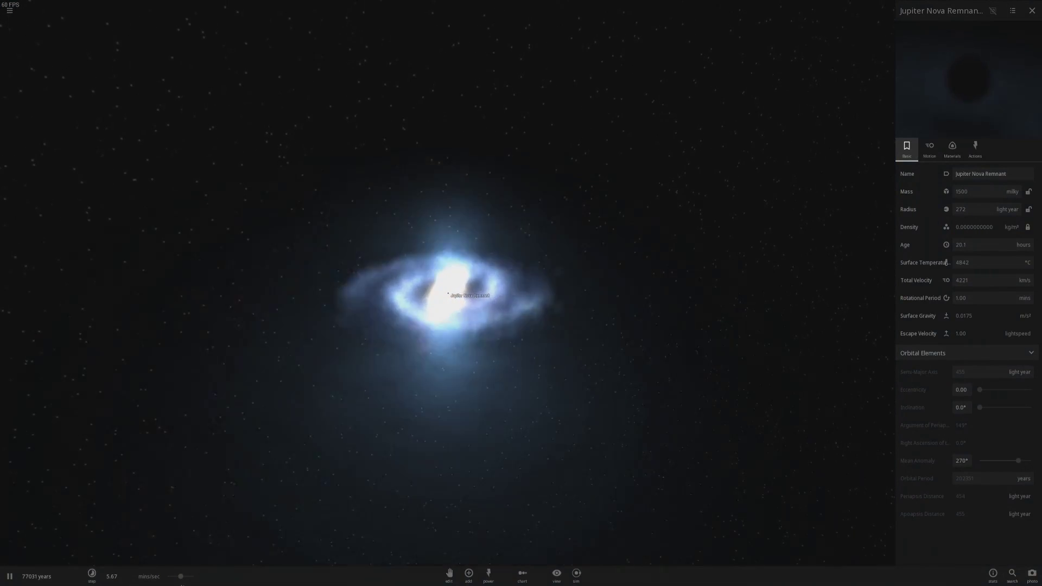
drag(182, 577, 208, 583)
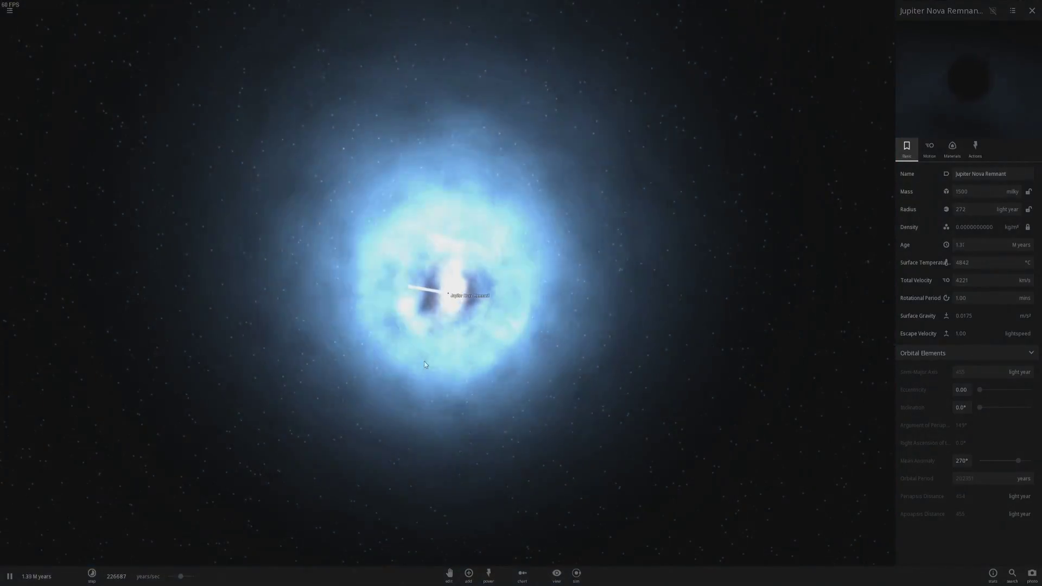
- Examine the galaxy's bright core around the Jupiter remnant close up and from farther away at the accelerated simulation speed
scroll(425, 241, up, 5)
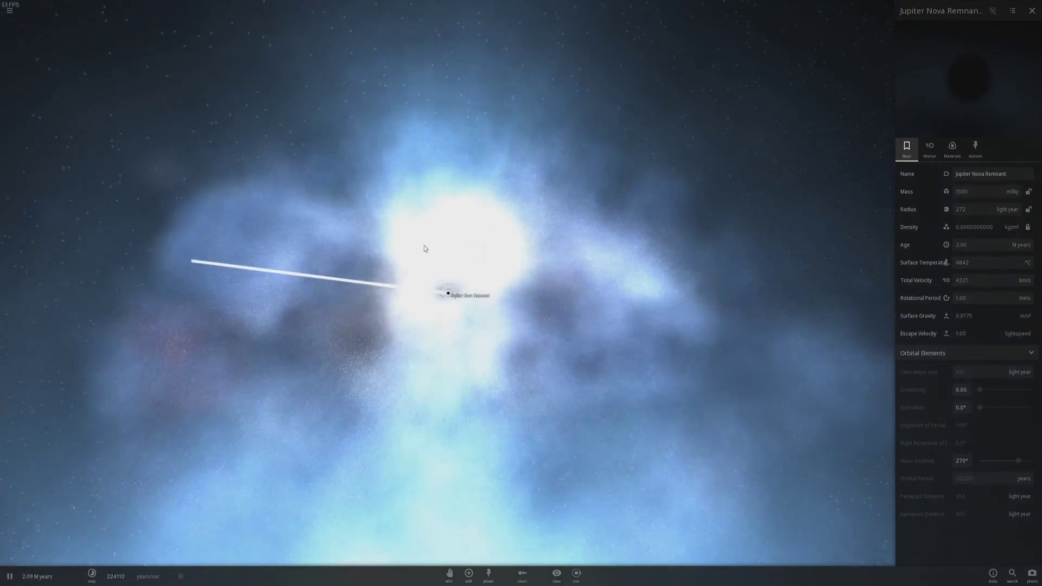
scroll(425, 244, down, 5)
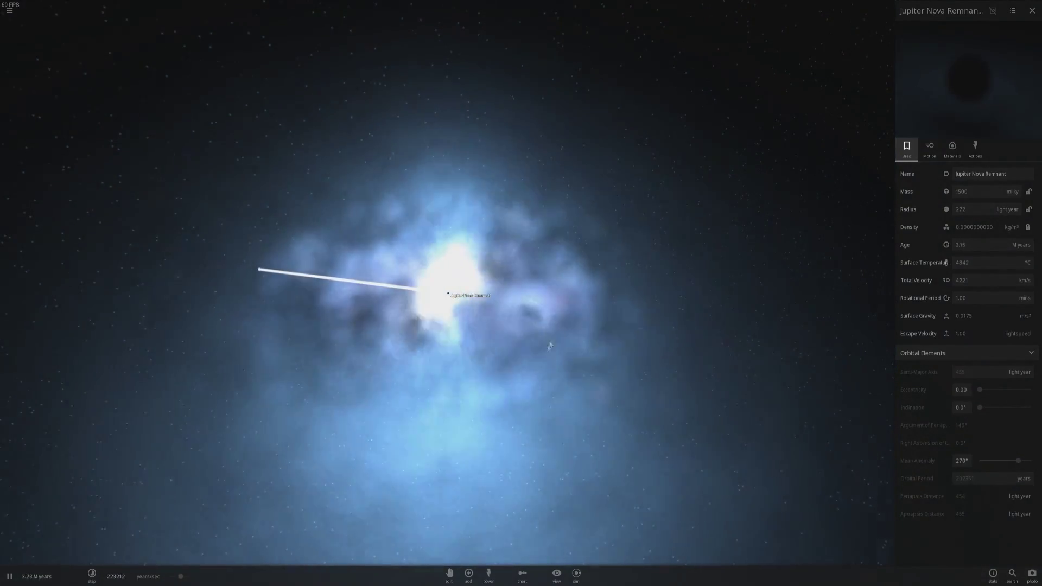
drag(454, 354, 467, 380)
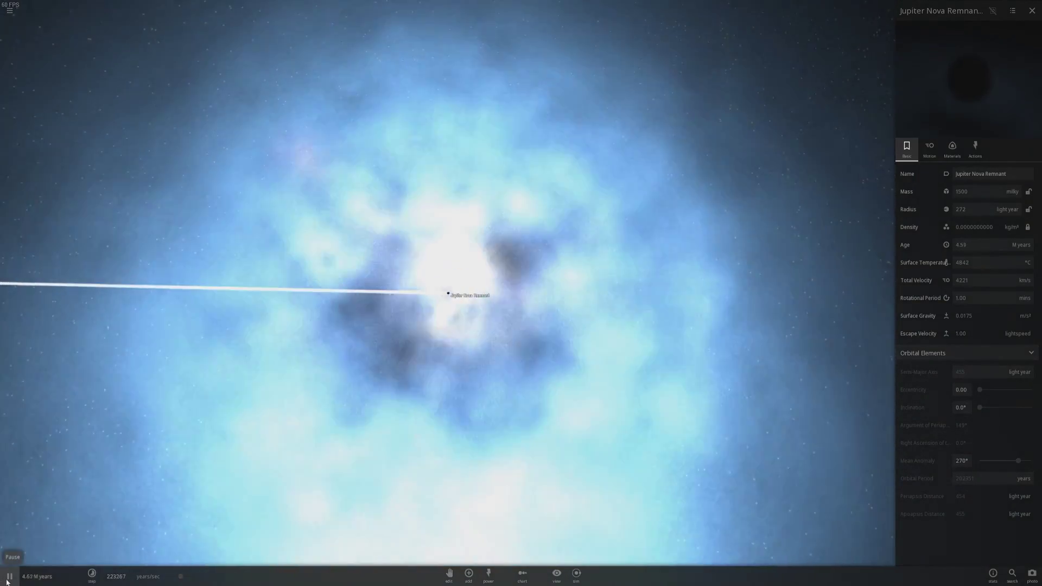
- Open the Binary Pulsar simulation from the library of saved simulations
click(9, 11)
click(19, 26)
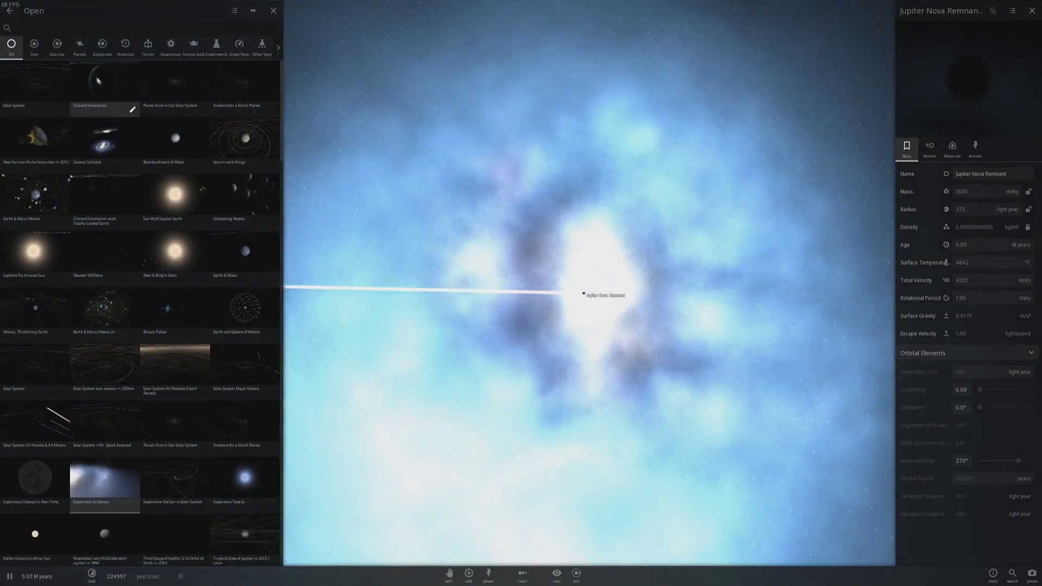
click(160, 314)
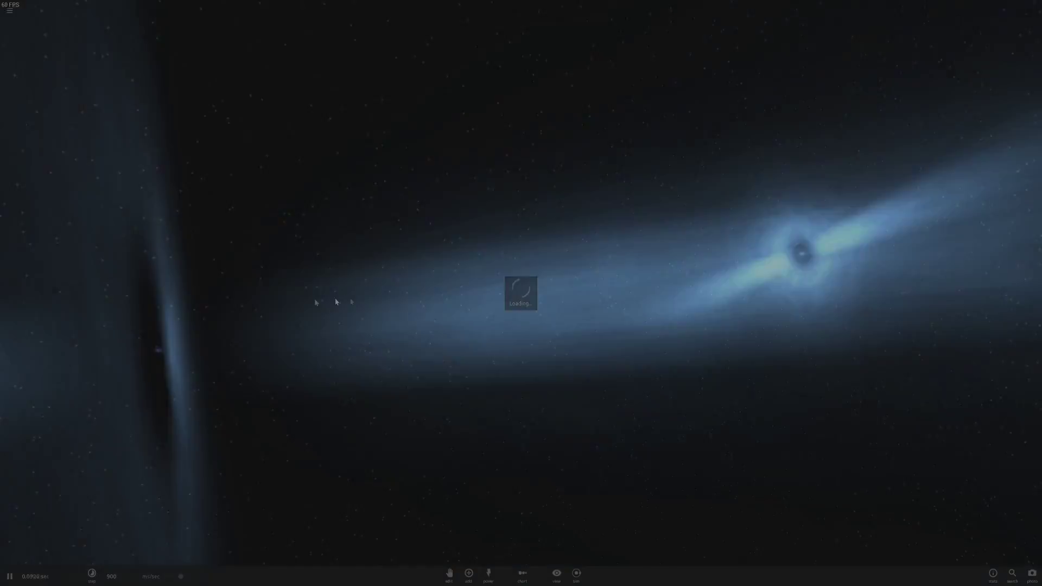
- Focus on the pulsar Hulse and examine its jets and the neighbouring pulsar's beam from several angles and distances
scroll(279, 342, down, 5)
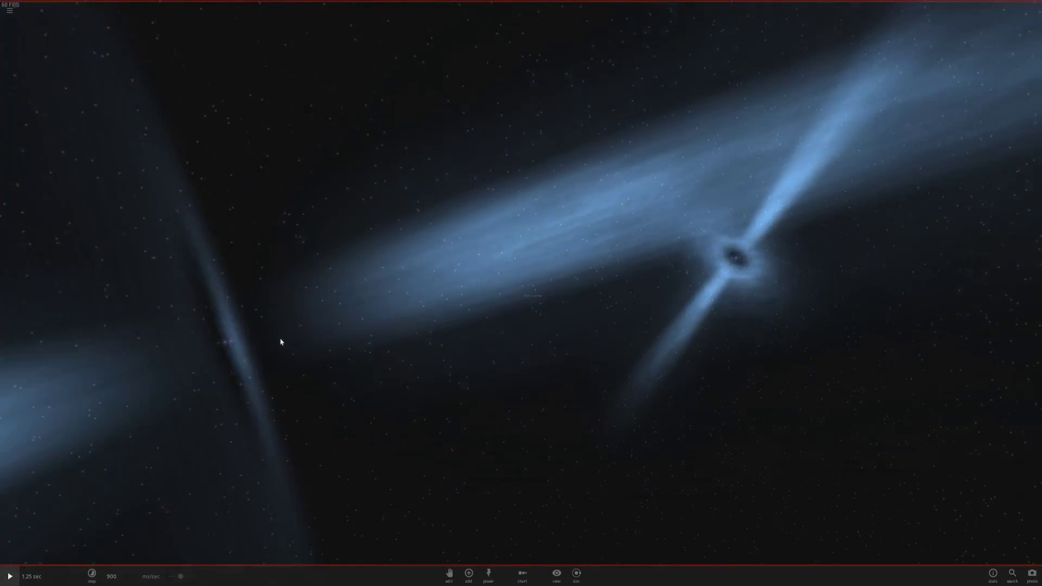
double_click(654, 271)
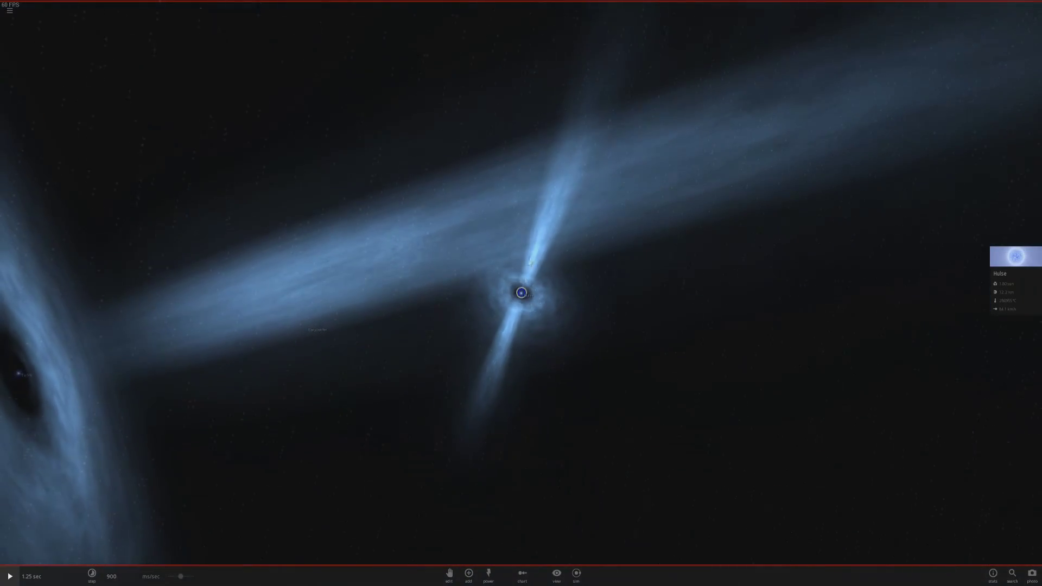
drag(530, 262, 209, 269)
drag(285, 249, 230, 319)
scroll(230, 319, down, 8)
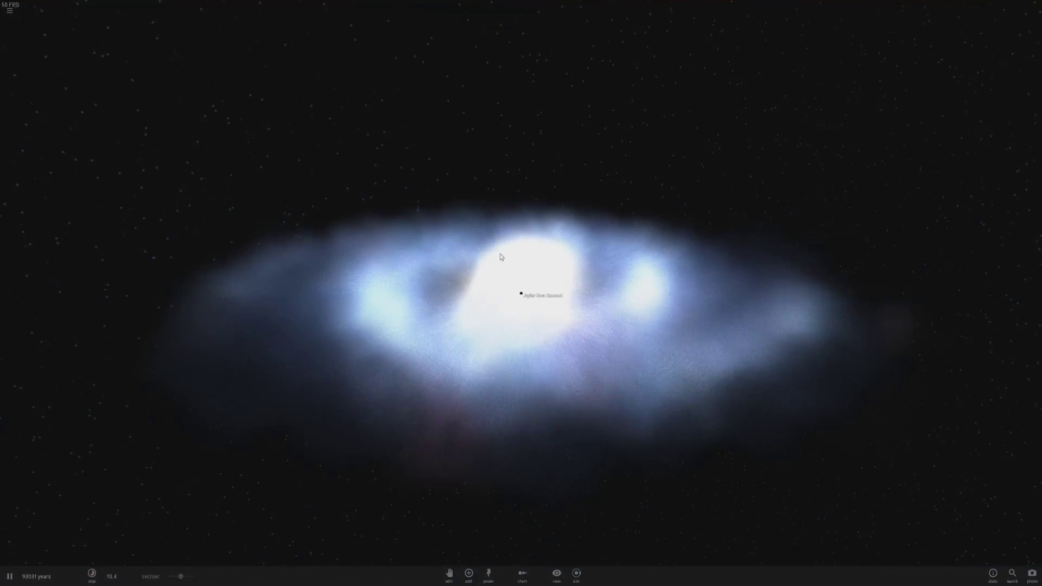
- Examine the Jupiter Nova Remnant close up and the galaxy around it edge-on and from above, ending centred on the remnant
drag(510, 269, 523, 214)
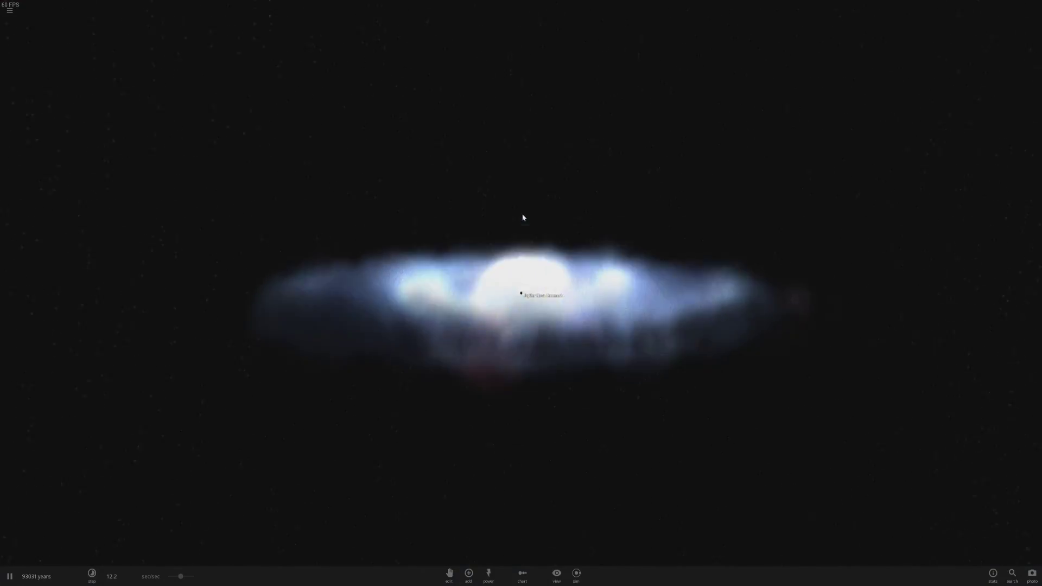
double_click(520, 295)
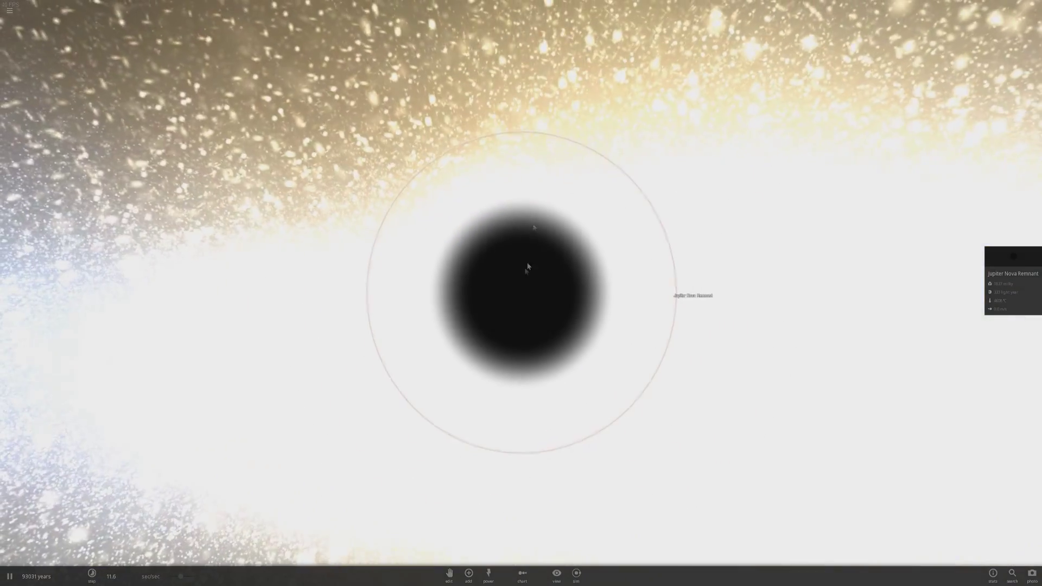
drag(528, 266, 521, 305)
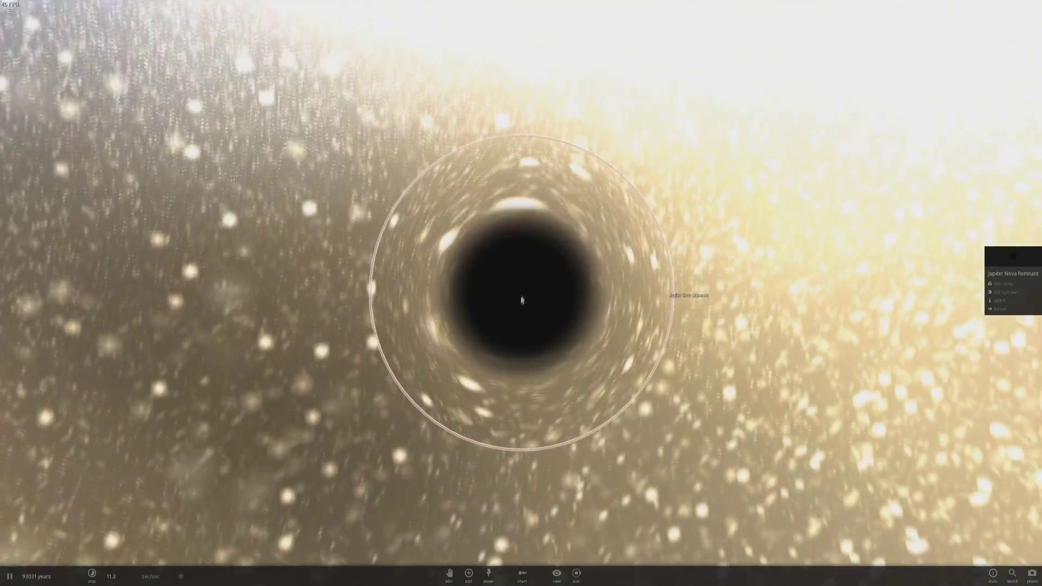
scroll(506, 272, down, 4)
scroll(507, 269, down, 10)
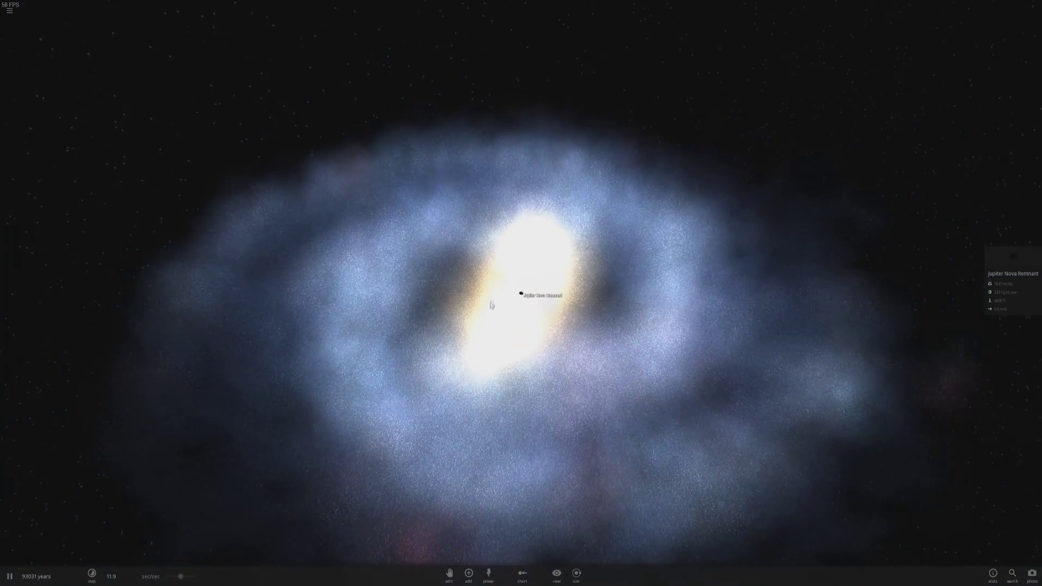
drag(491, 305, 444, 230)
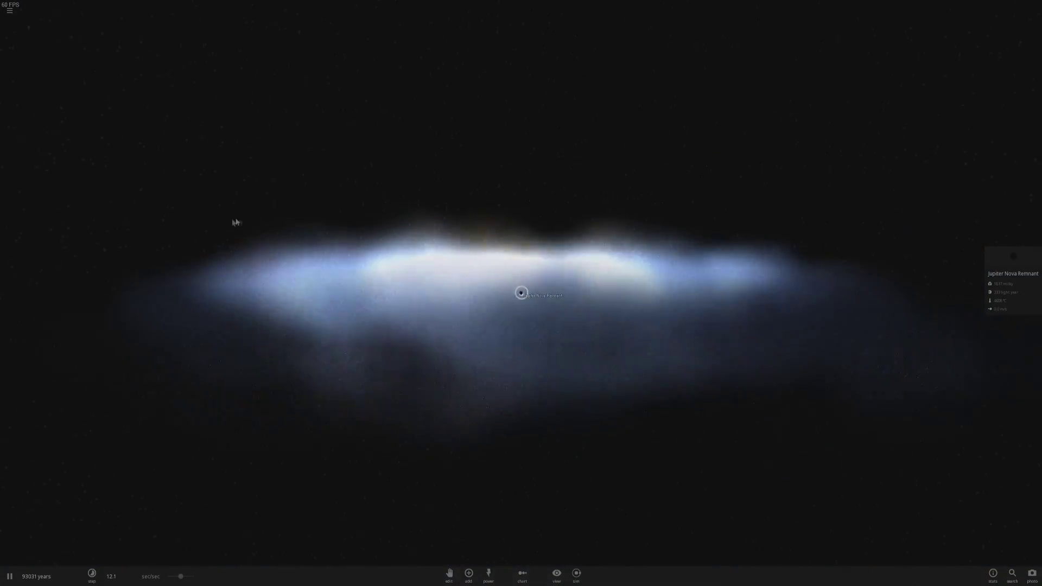
drag(396, 270, 358, 271)
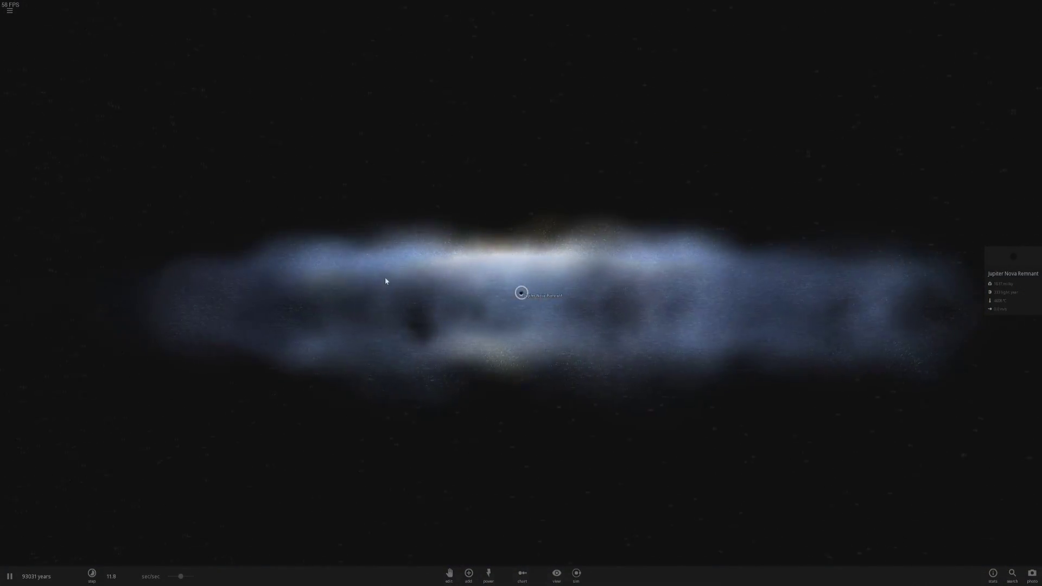
drag(402, 310, 435, 426)
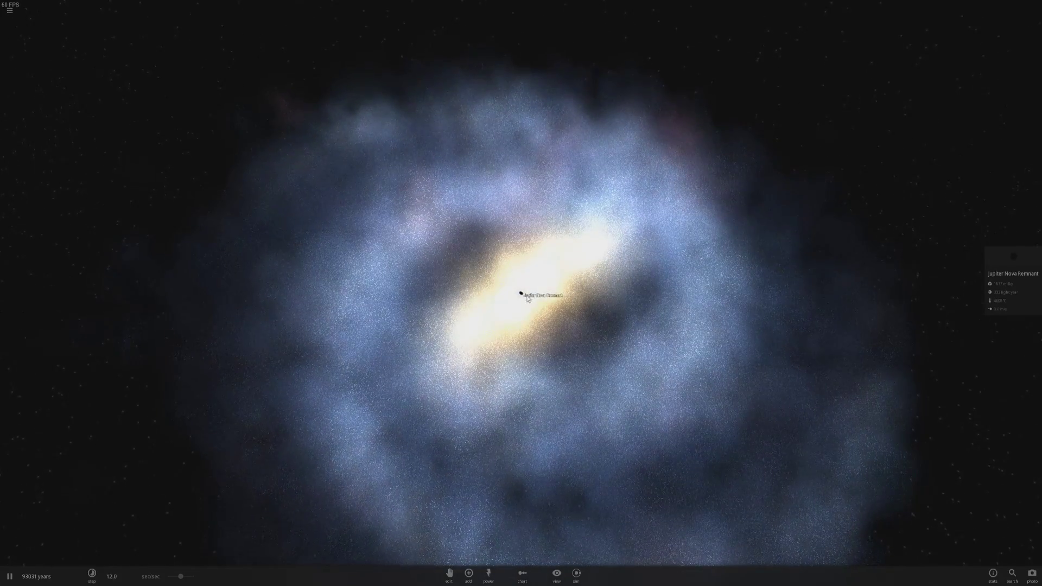
double_click(522, 296)
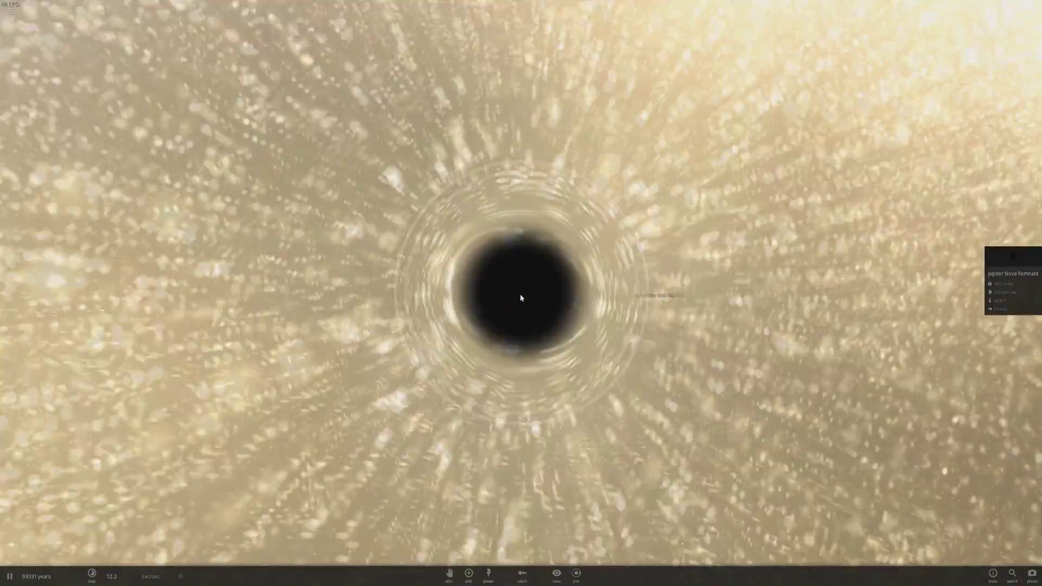